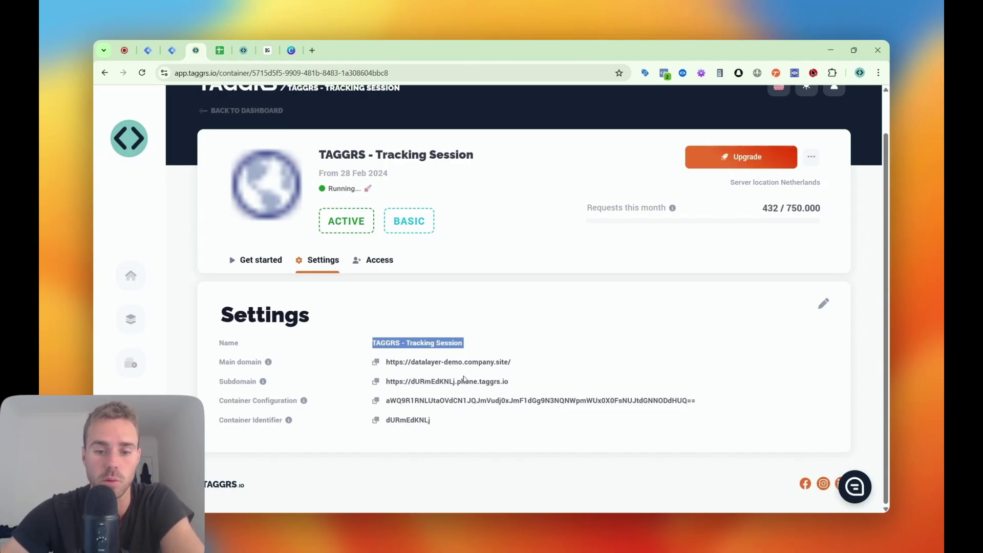
Highlight the container's subdomain in the TAGGRS settings.
{"action": "left_click_drag", "start_coordinate": [509, 383], "coordinate": [377, 391]}
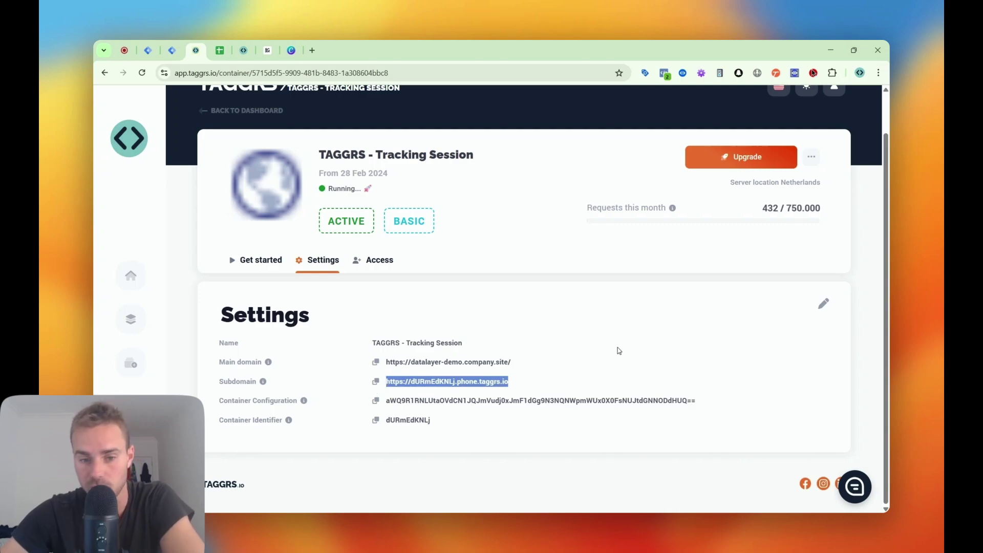
{"action": "left_click", "coordinate": [538, 379]}
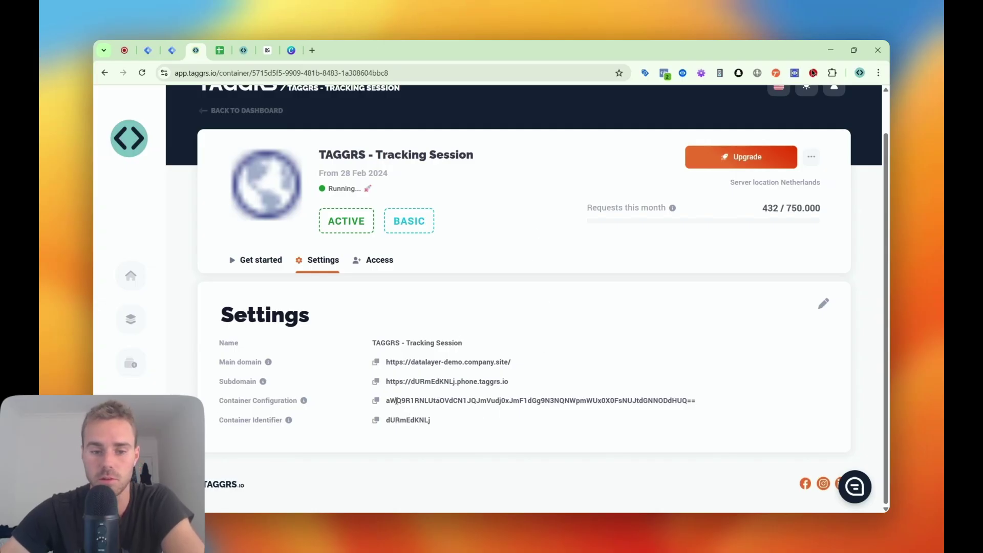
Switch to Google Tag Manager, view the account's containers and open the admin settings of the datalayer-demo.company.site | Web container.
{"action": "left_click", "coordinate": [160, 45]}
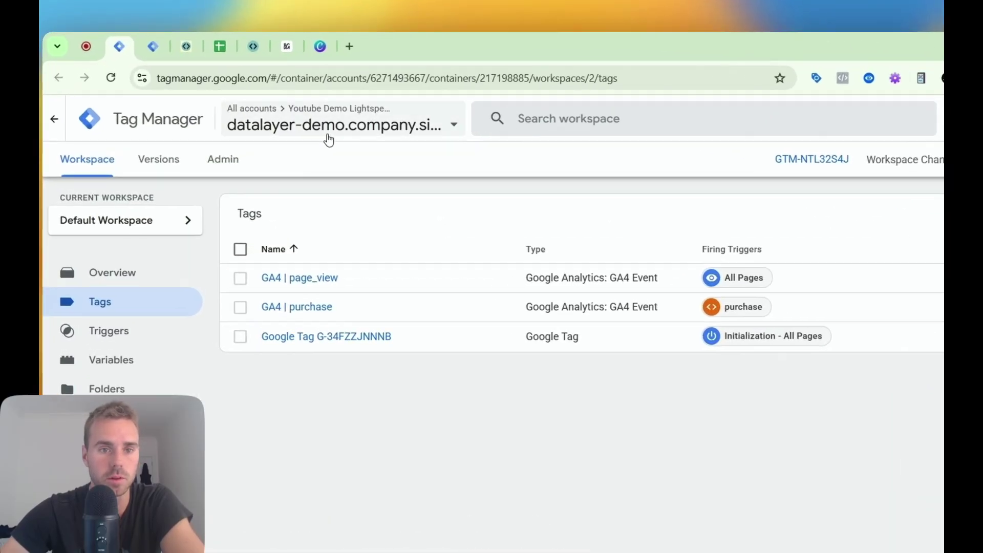
{"action": "left_click", "coordinate": [294, 134]}
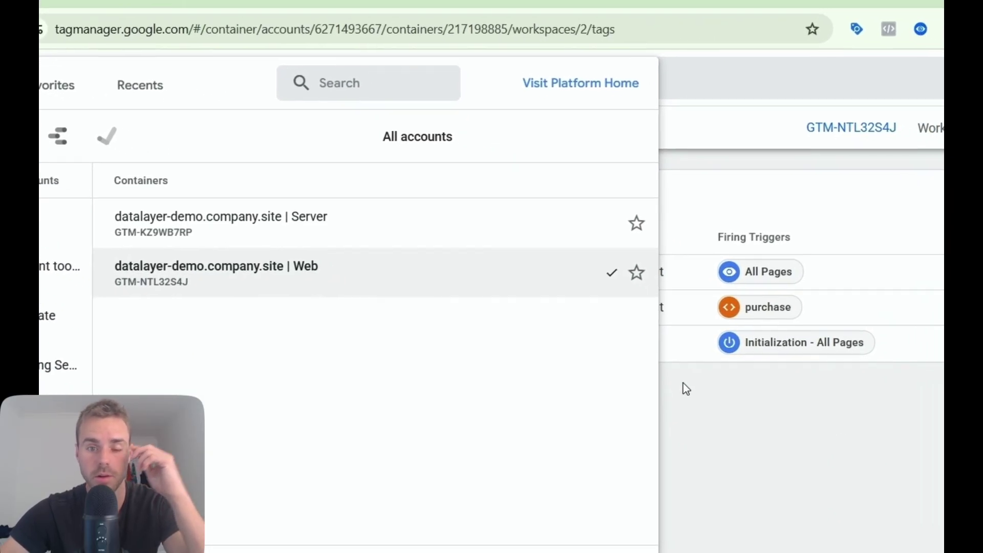
{"action": "left_click", "coordinate": [702, 384]}
{"action": "left_click", "coordinate": [330, 128]}
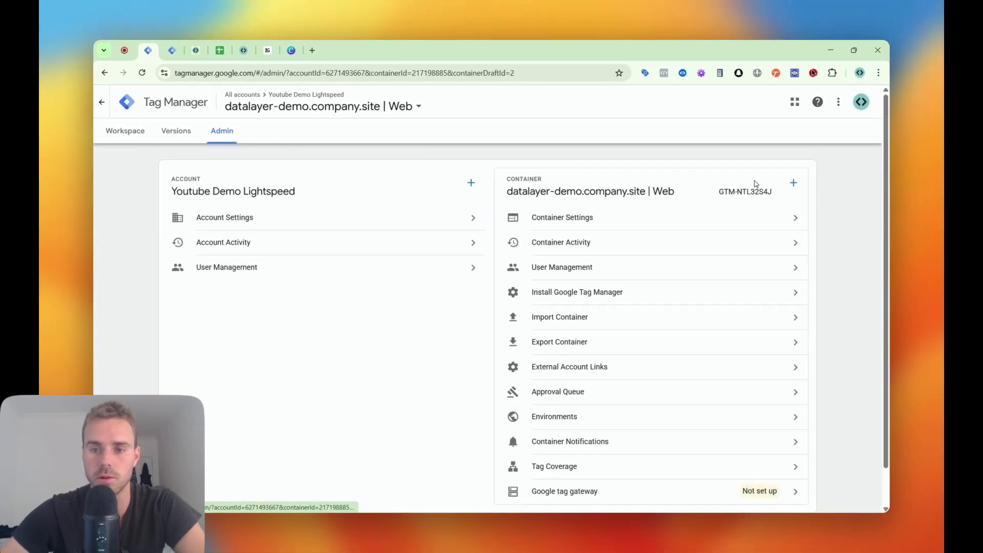
{"action": "left_click", "coordinate": [794, 182]}
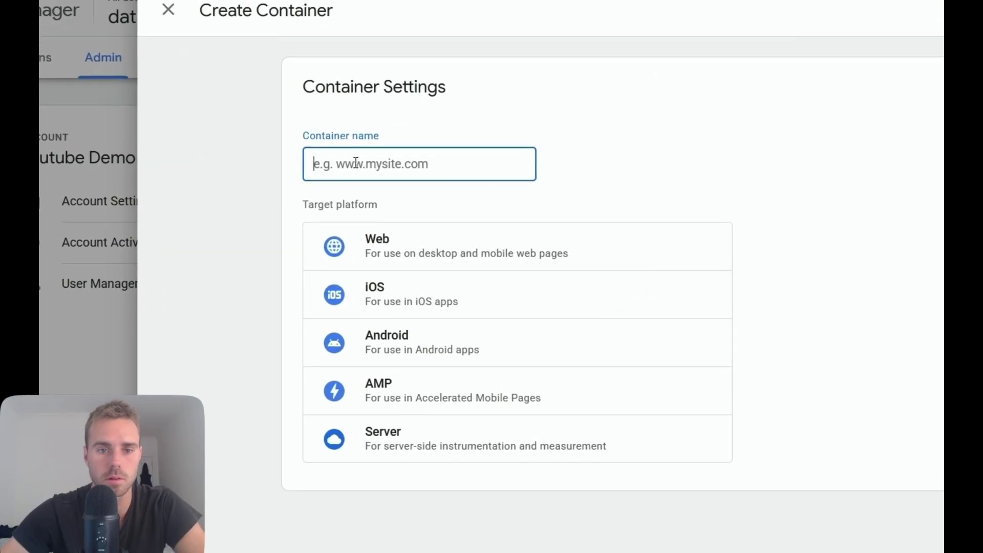
{"action": "left_click", "coordinate": [374, 194]}
{"action": "type", "text": "d"}
{"action": "key", "text": "BackSpace"}
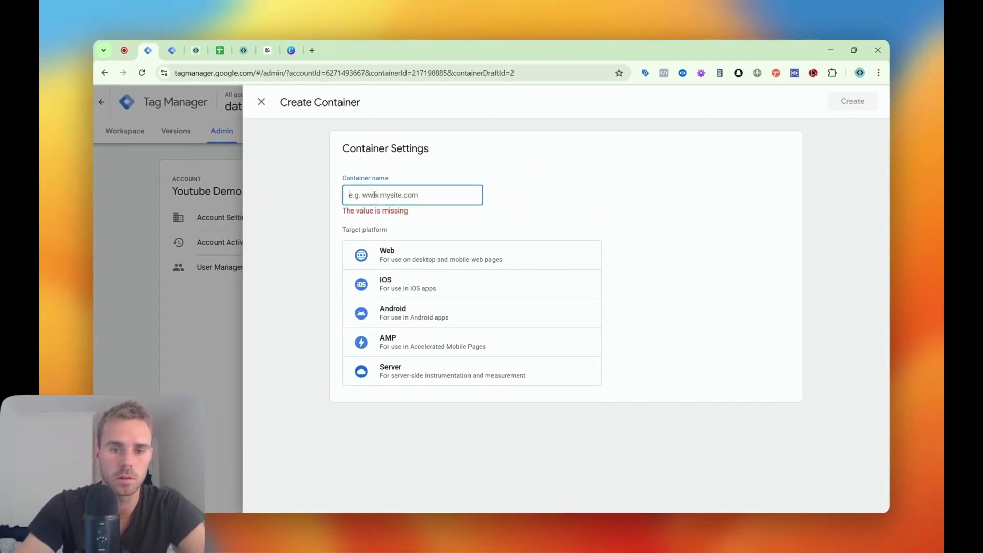
{"action": "type", "text": "s"}
{"action": "key", "text": "BackSpace"}
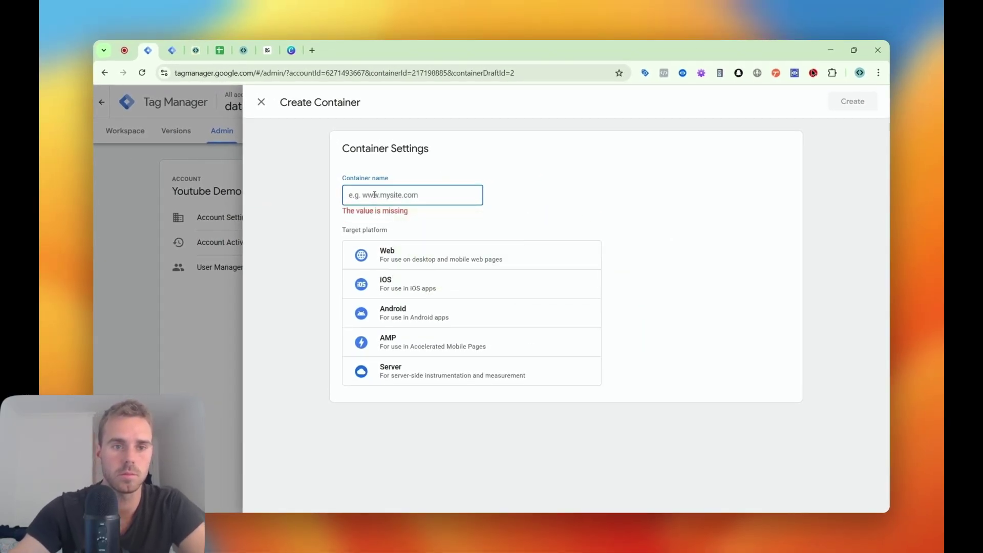
{"action": "key", "text": "Escape"}
{"action": "left_click", "coordinate": [494, 225]}
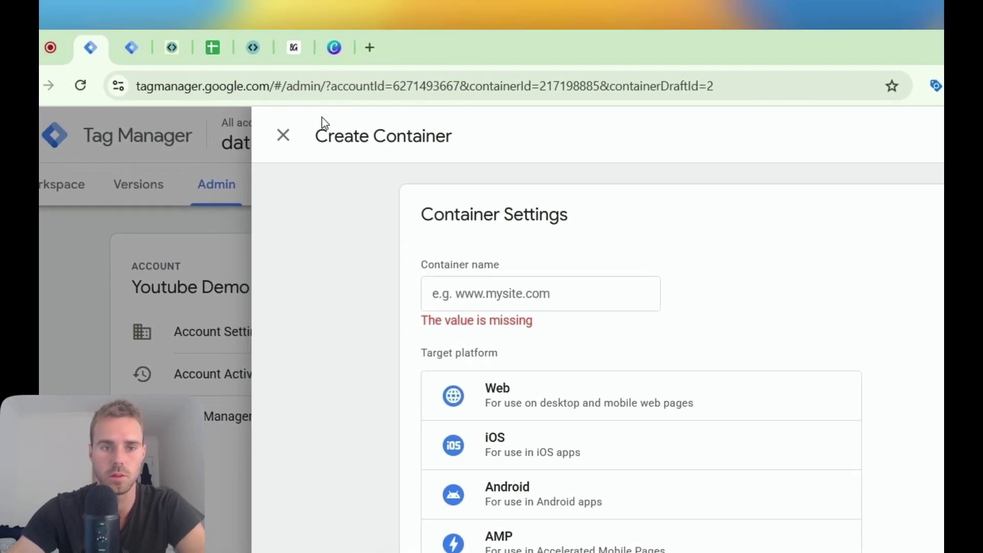
{"action": "key", "text": "Escape"}
{"action": "left_click", "coordinate": [650, 344]}
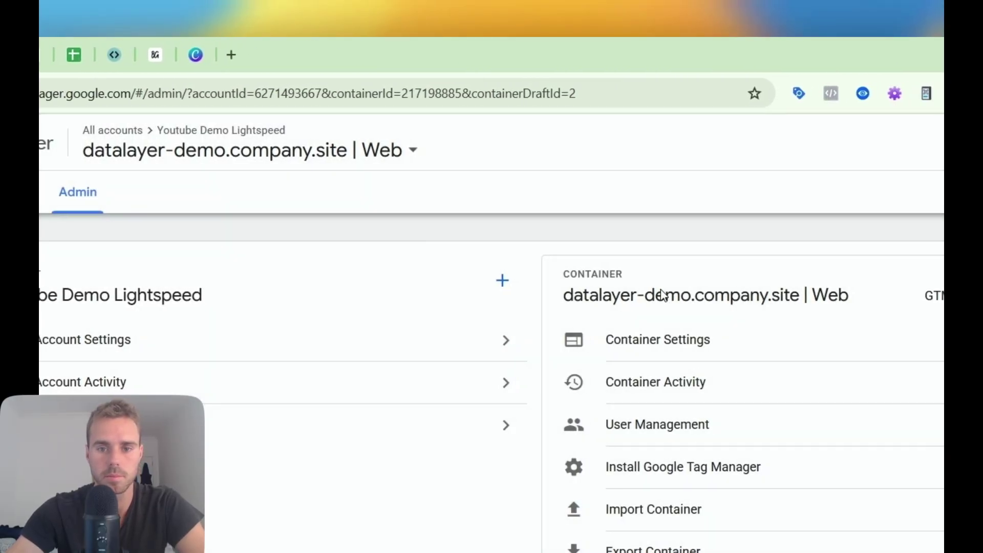
Create a Server container named "datalayer-demo.company.site | Server (YT)", basing the name on a copy of the web container's name.
{"action": "triple_click", "coordinate": [662, 289]}
{"action": "key", "text": "ctrl+c"}
{"action": "left_click", "coordinate": [748, 279]}
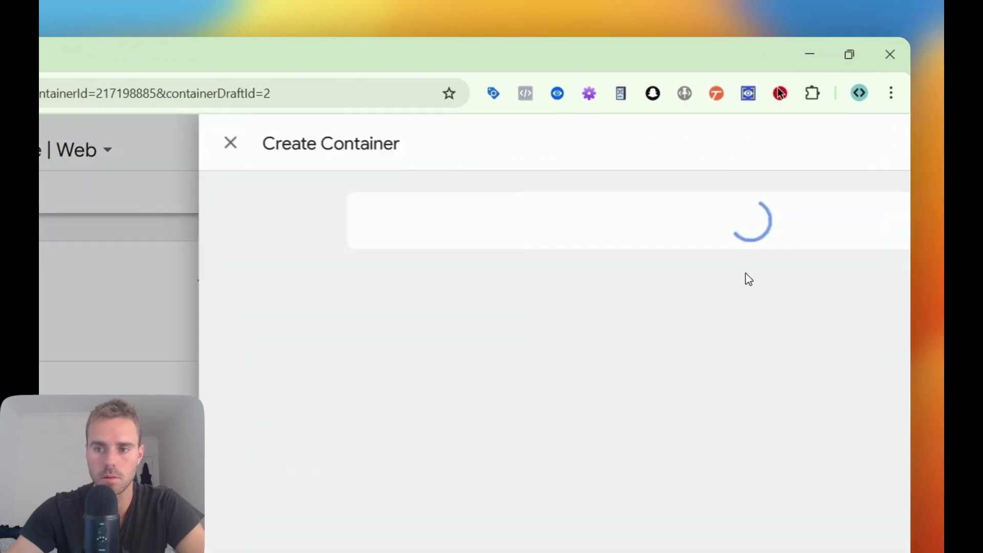
{"action": "left_click", "coordinate": [138, 302]}
{"action": "key", "text": "ctrl+v"}
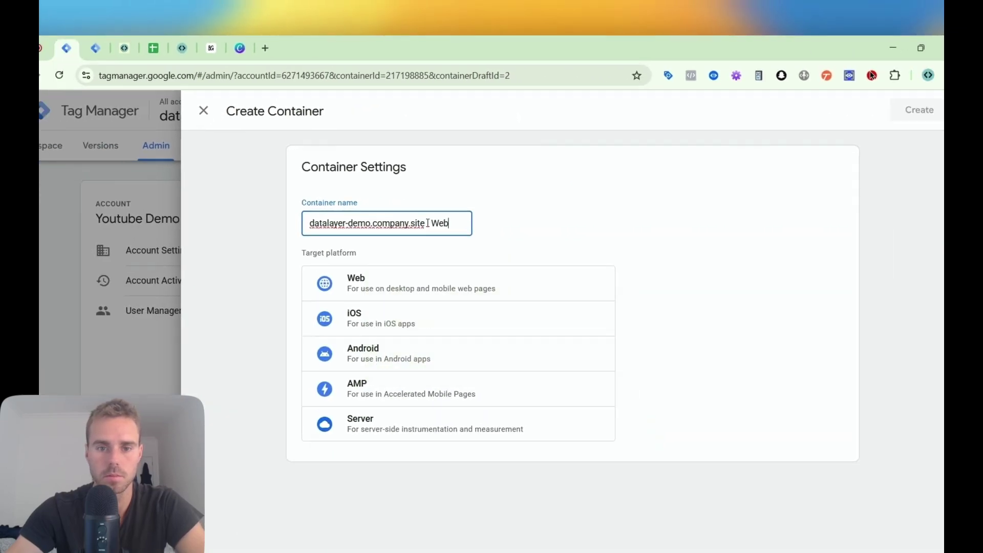
{"action": "key", "text": "BackSpace"}
{"action": "key", "text": "BackSpace"}
{"action": "key", "text": "BackSpace"}
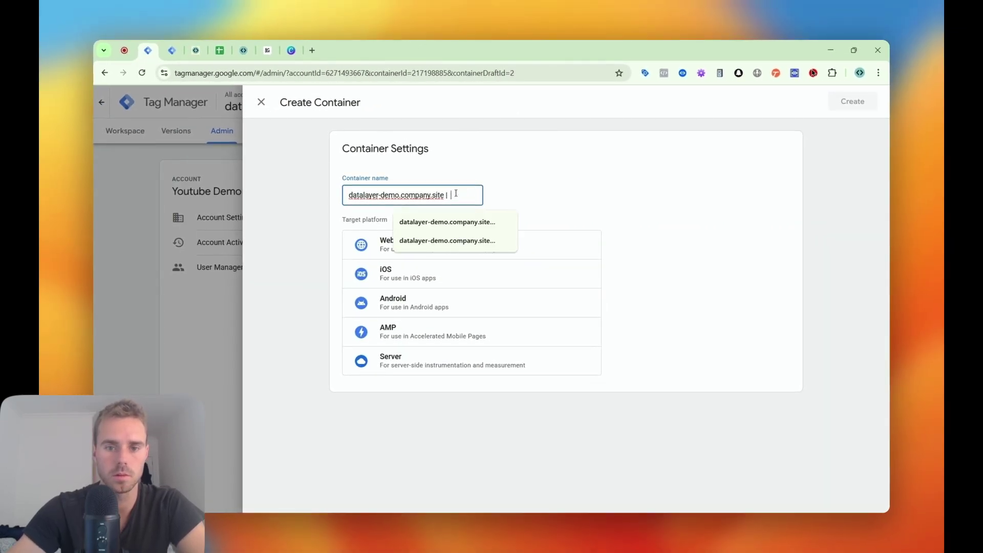
{"action": "type", "text": "Server (YT)"}
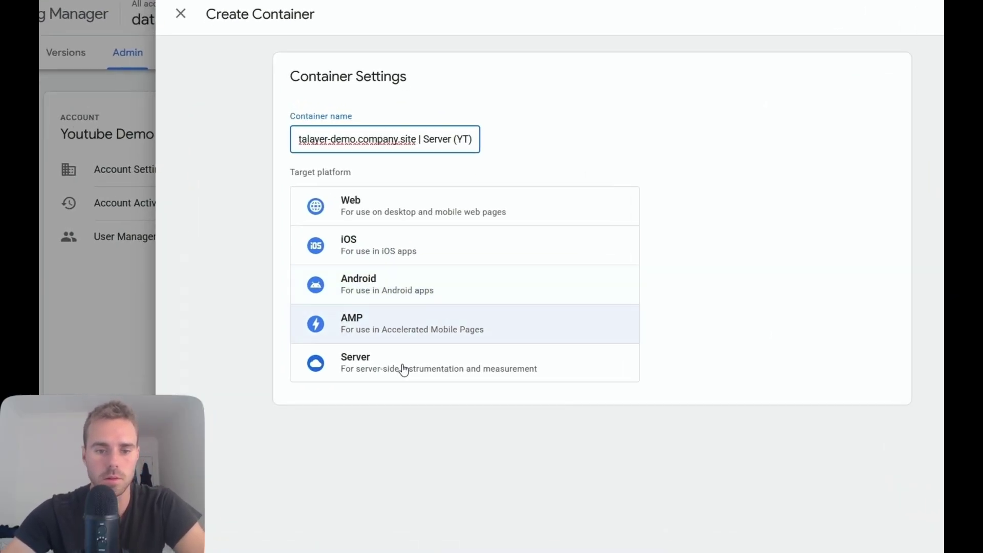
{"action": "left_click", "coordinate": [433, 364]}
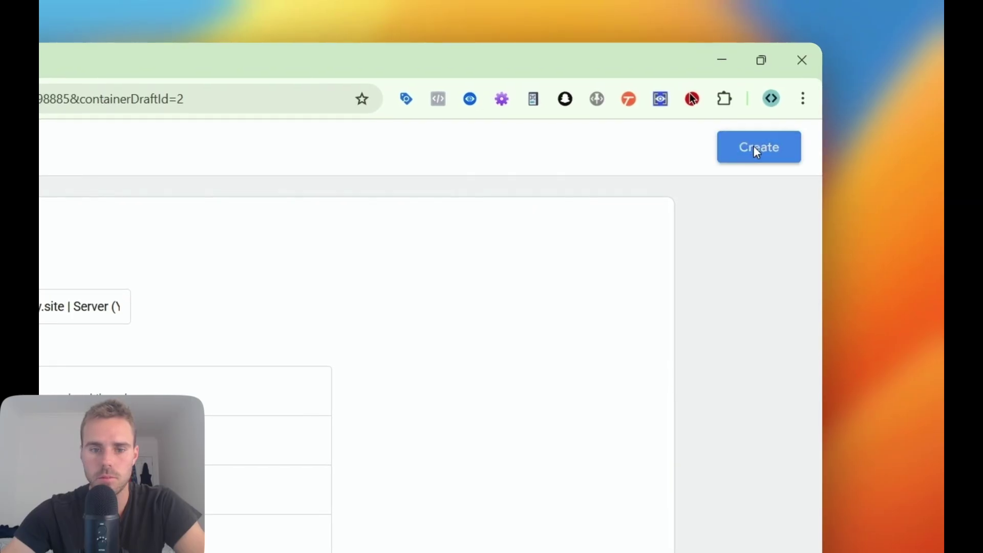
{"action": "left_click", "coordinate": [754, 146]}
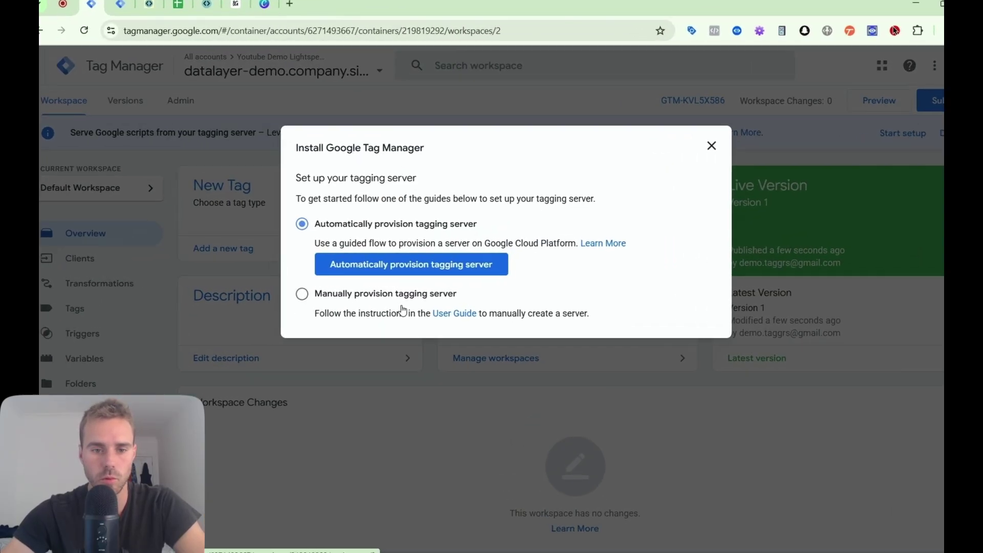
Select manual provisioning of the tagging server, copy the container config and switch to the TAGGRS container settings.
{"action": "left_click", "coordinate": [402, 310]}
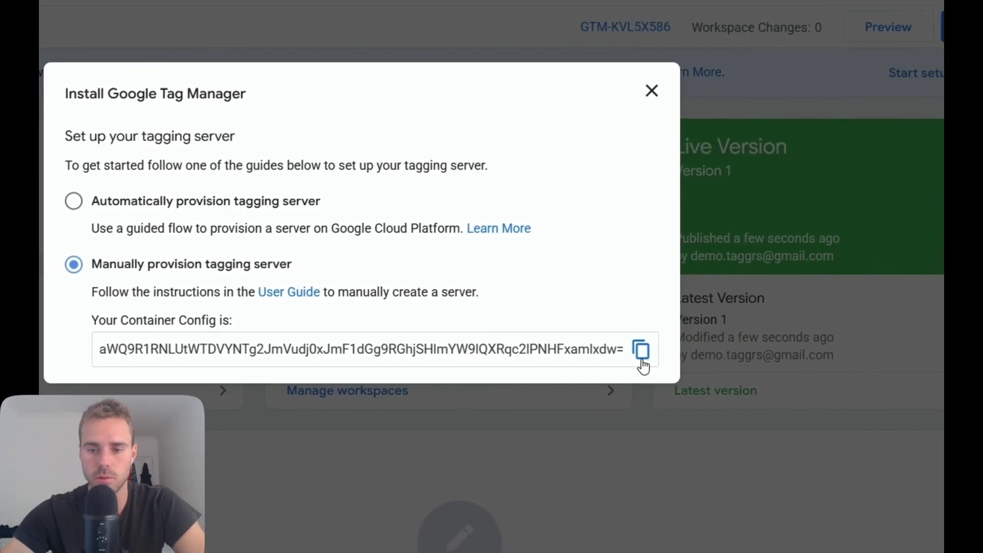
{"action": "left_click", "coordinate": [642, 359]}
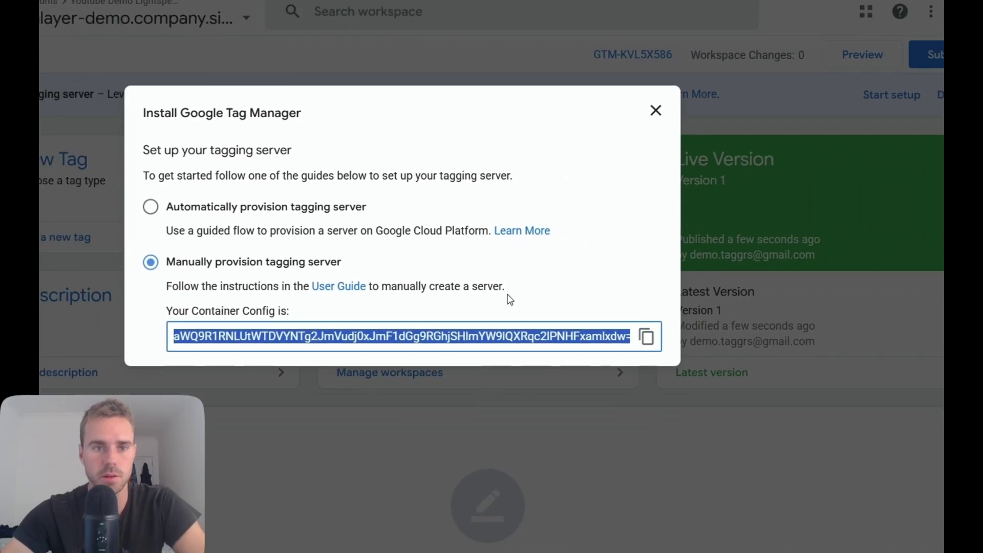
{"action": "left_click", "coordinate": [244, 50]}
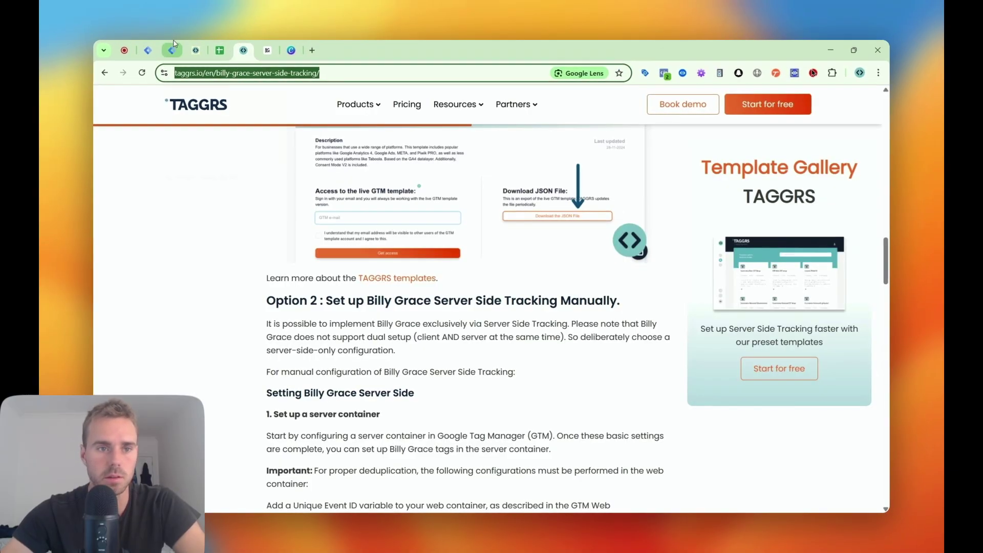
{"action": "left_click", "coordinate": [196, 50]}
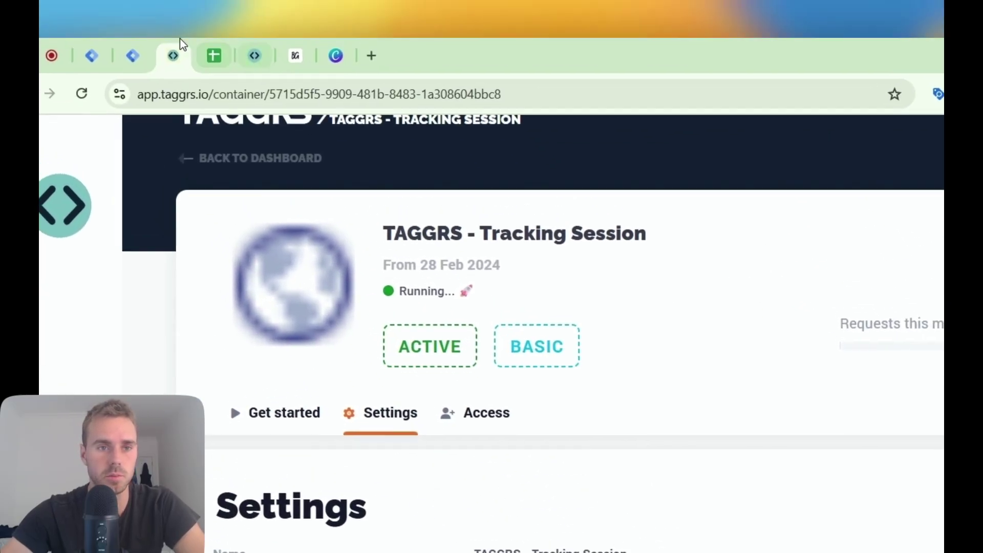
In Google Tag Manager, open the container settings of datalayer-demo.company.site | Server and check the server container URL.
{"action": "left_click", "coordinate": [132, 47]}
{"action": "left_click", "coordinate": [244, 193]}
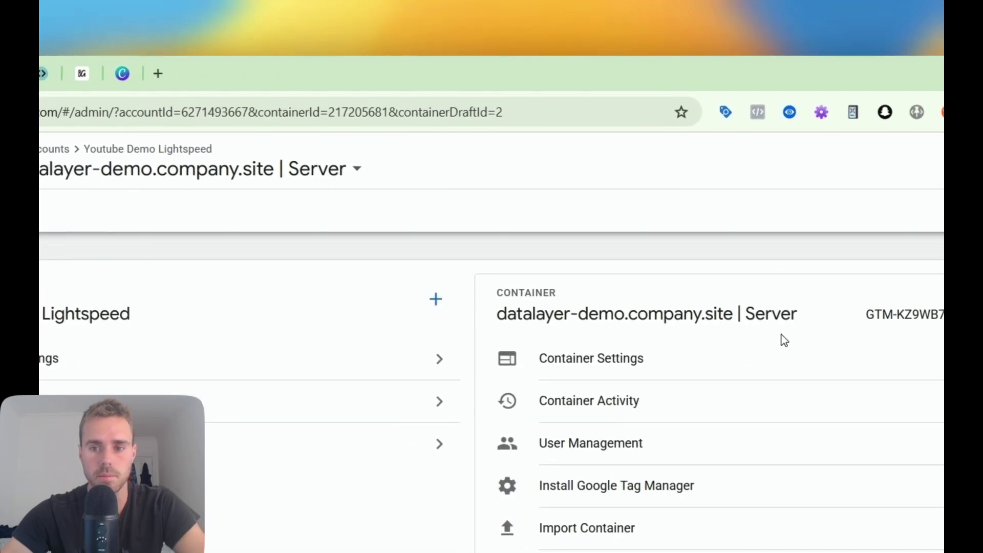
{"action": "left_click", "coordinate": [614, 358]}
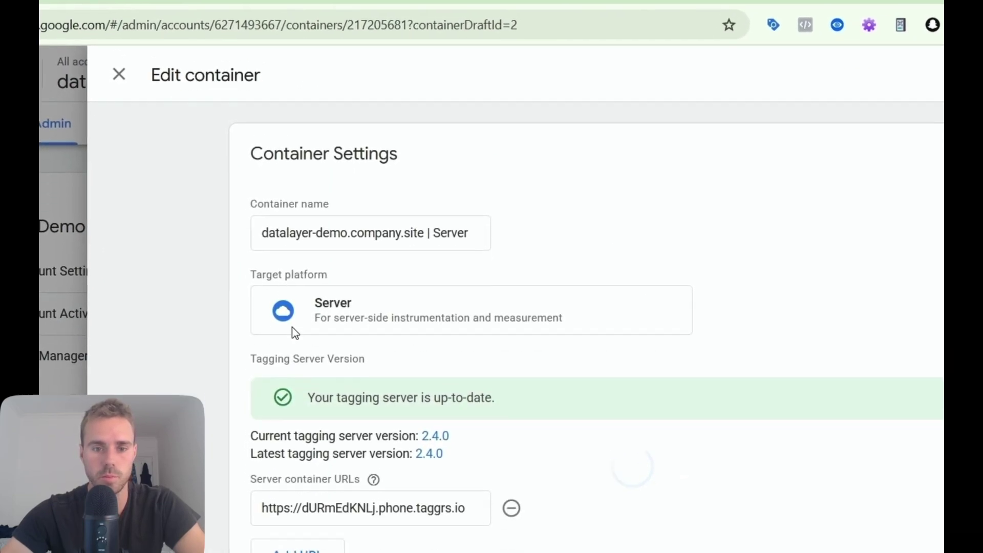
{"action": "triple_click", "coordinate": [335, 508]}
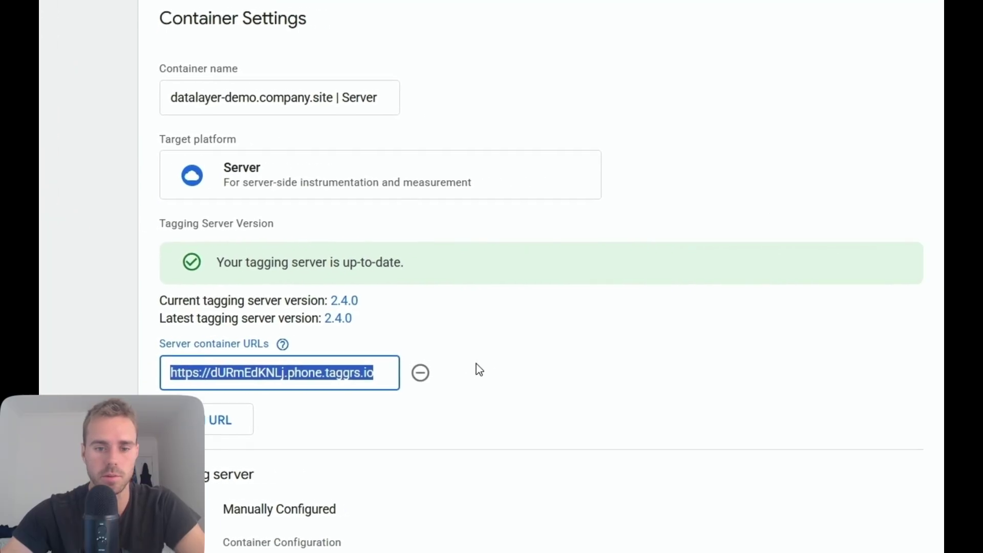
{"action": "scroll", "coordinate": [404, 372], "scroll_direction": "down", "scroll_amount": 1}
{"action": "left_click", "coordinate": [361, 137]}
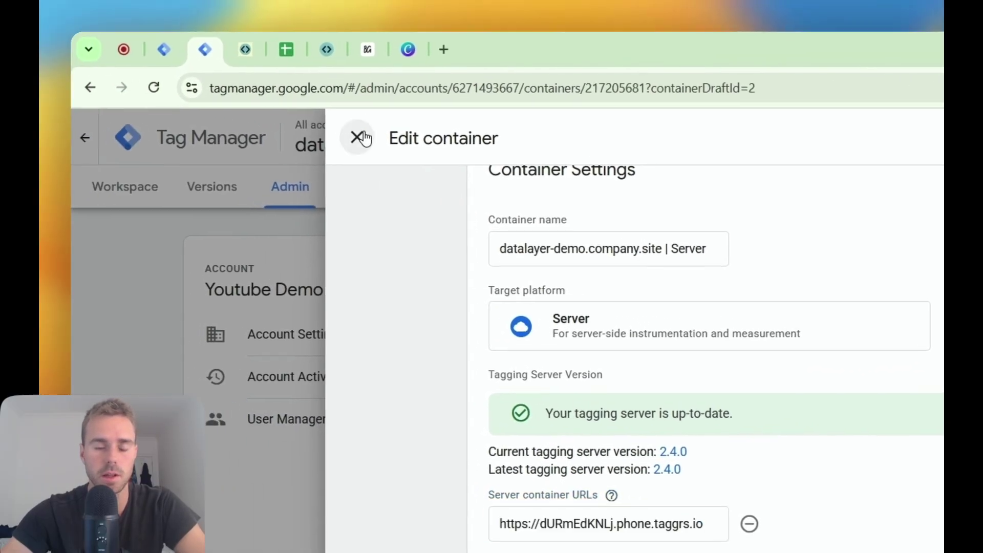
Preview the server container from its workspace to check the debug page, and close the debug page.
{"action": "left_click", "coordinate": [148, 186]}
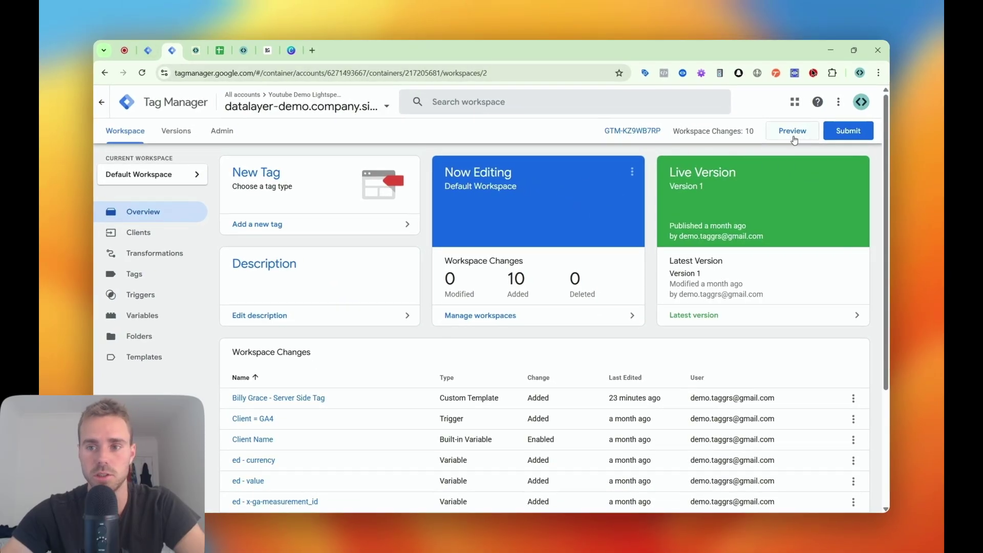
{"action": "left_click", "coordinate": [793, 132]}
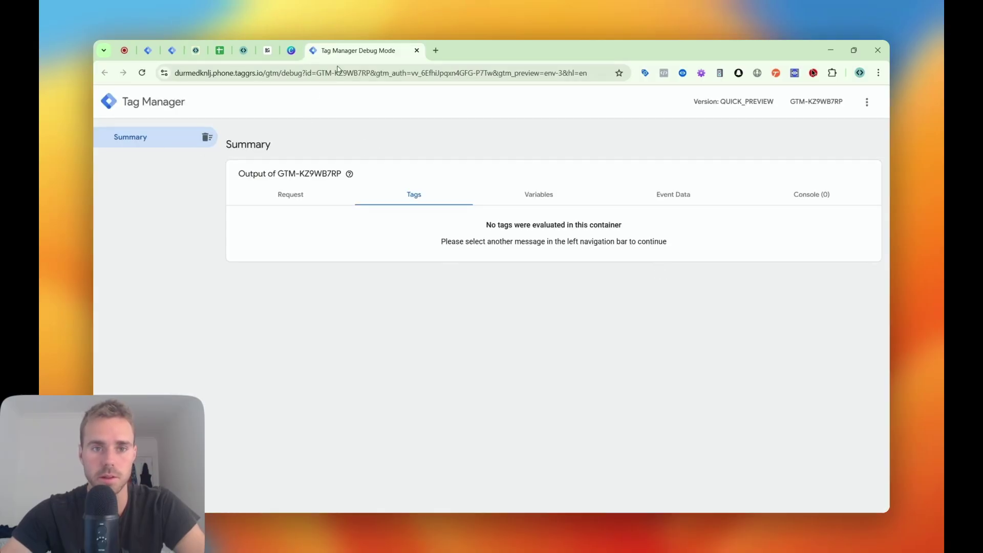
{"action": "left_click", "coordinate": [416, 50]}
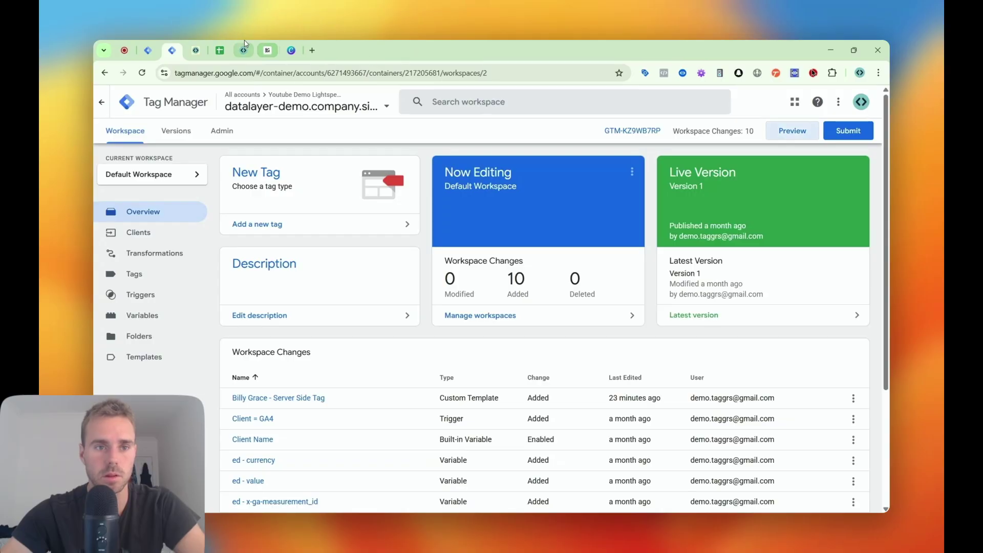
In the TAGGRS Video's spreadsheet, tick off "Set up a TAGGRS account" and "Configure SST GTM container".
{"action": "left_click", "coordinate": [222, 47]}
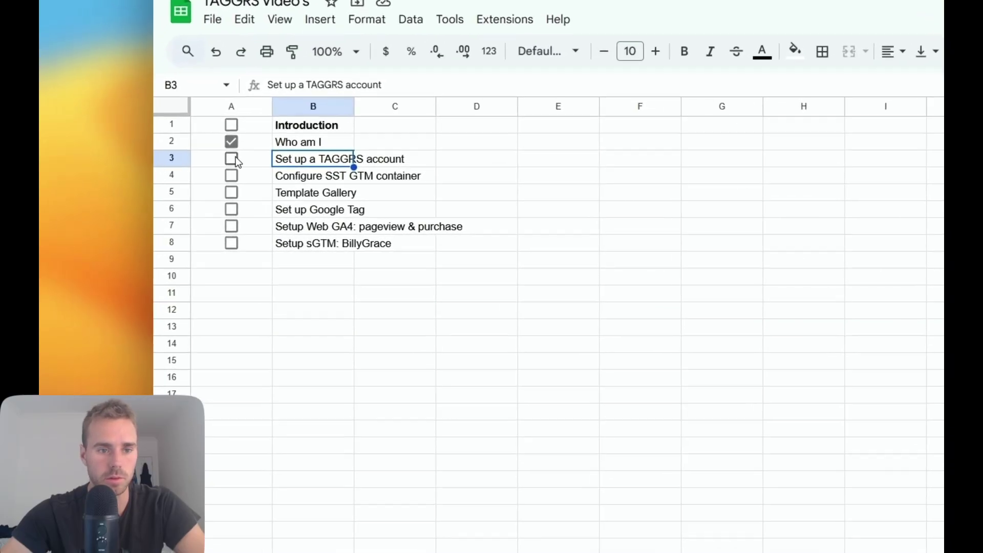
{"action": "left_click", "coordinate": [142, 198]}
{"action": "left_click", "coordinate": [142, 209]}
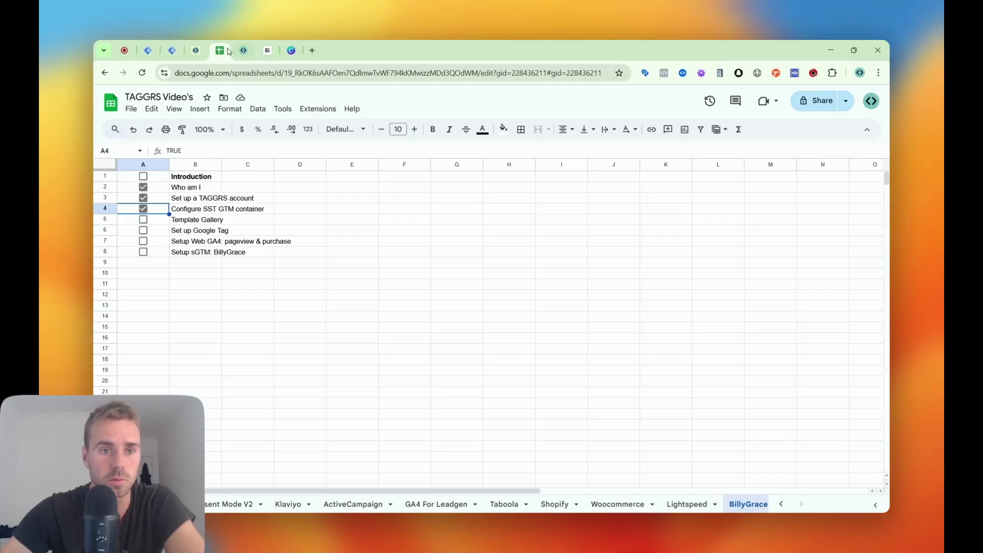
Glance over the Billy Grace server-side tracking guide and open the TAGGRS Template Gallery.
{"action": "left_click", "coordinate": [247, 47]}
{"action": "scroll", "coordinate": [252, 275], "scroll_direction": "up", "scroll_amount": 10}
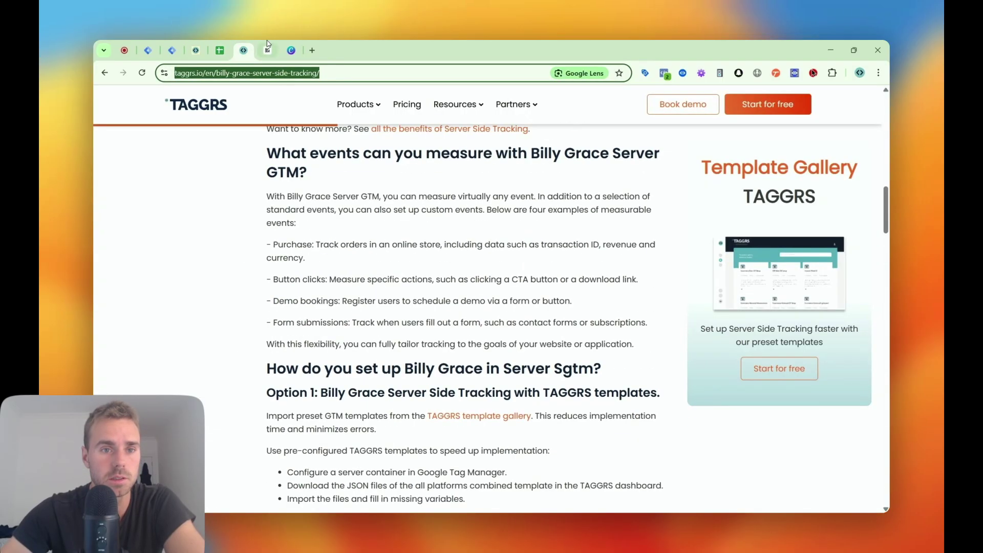
{"action": "left_click", "coordinate": [196, 48]}
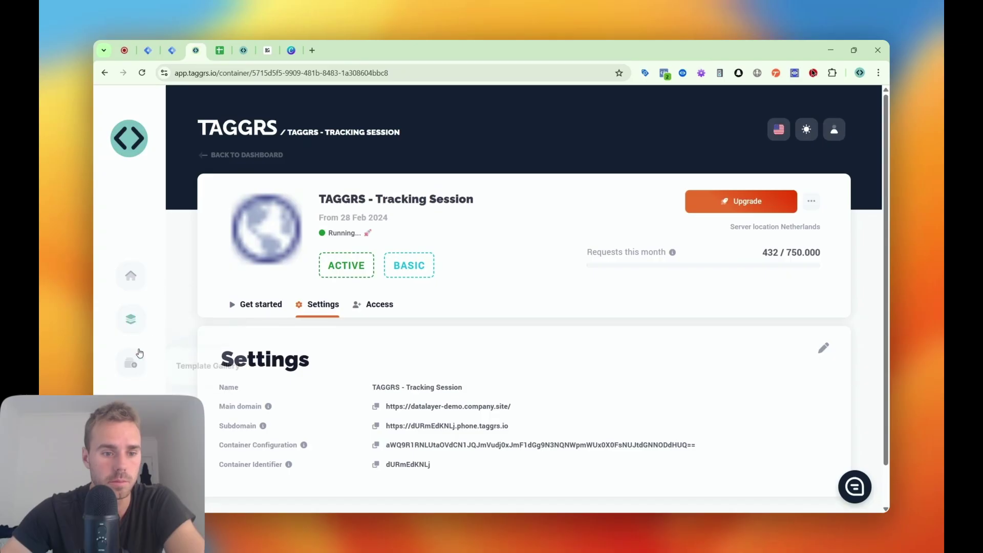
{"action": "left_click", "coordinate": [130, 364]}
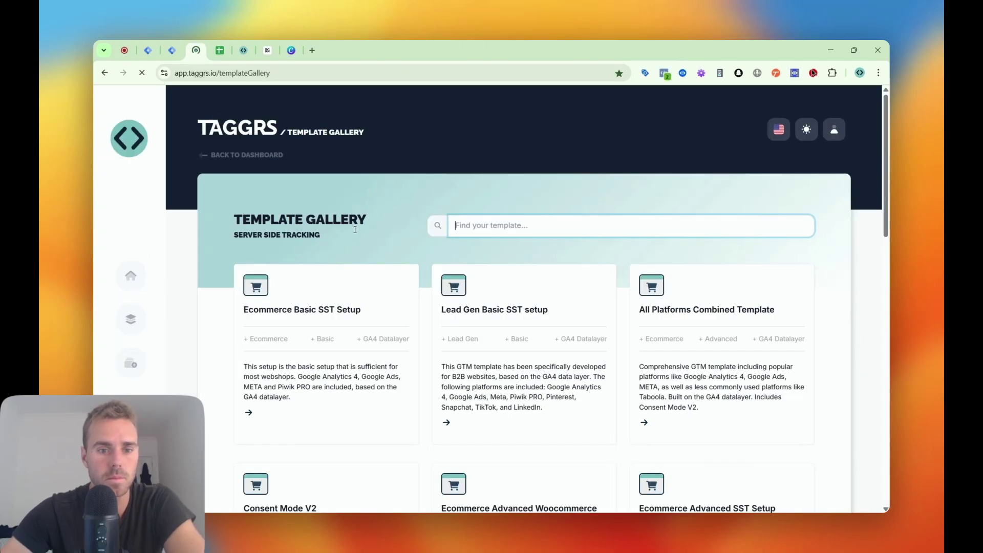
Search the Template Gallery page for "lightspeed" and open the Ecommerce Advanced Lightspeed (TAGGRS datalayer) template.
{"action": "scroll", "coordinate": [356, 237], "scroll_direction": "down", "scroll_amount": 3}
{"action": "scroll", "coordinate": [357, 236], "scroll_direction": "down", "scroll_amount": 10}
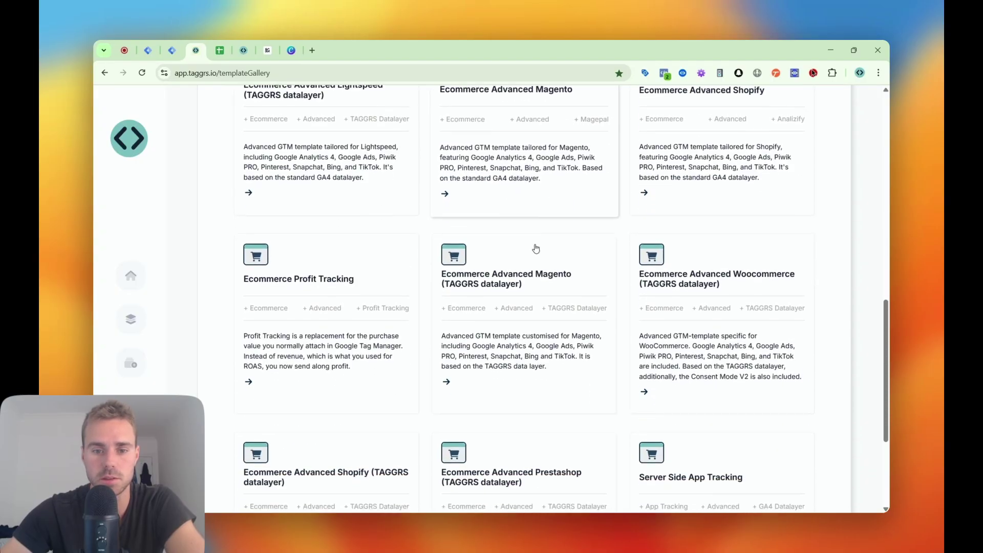
{"action": "scroll", "coordinate": [528, 241], "scroll_direction": "down", "scroll_amount": 5}
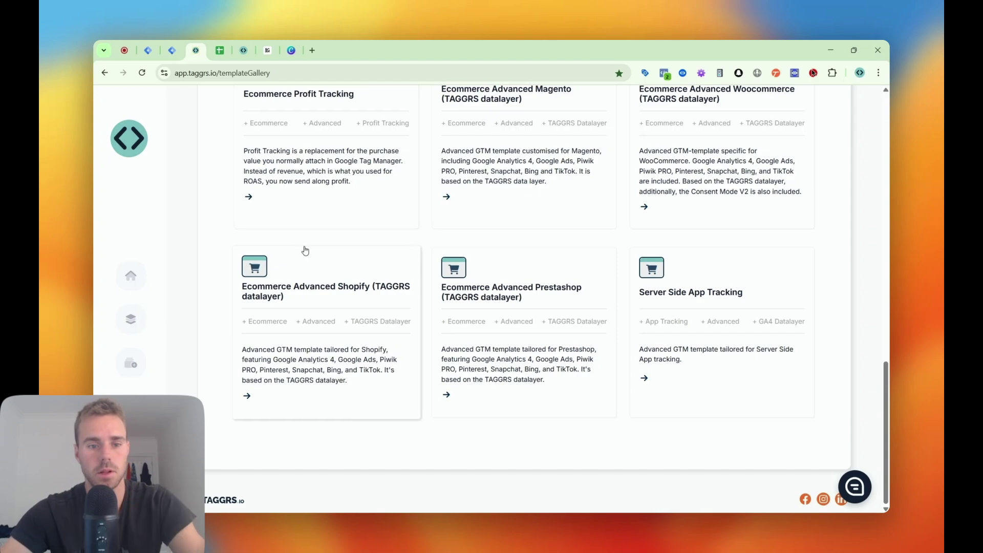
{"action": "key", "text": "ctrl+f"}
{"action": "type", "text": "liht"}
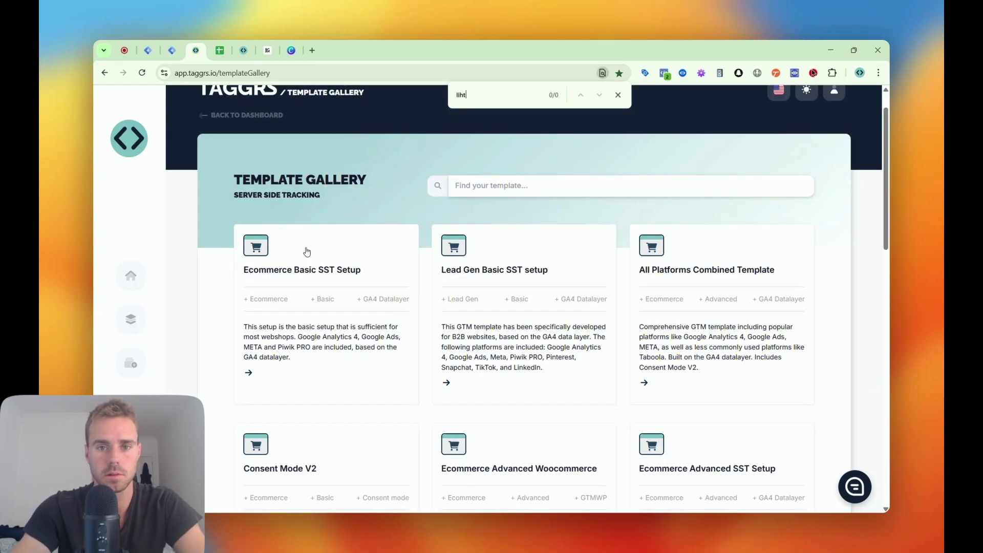
{"action": "key", "text": "BackSpace"}
{"action": "type", "text": "ghtspeed"}
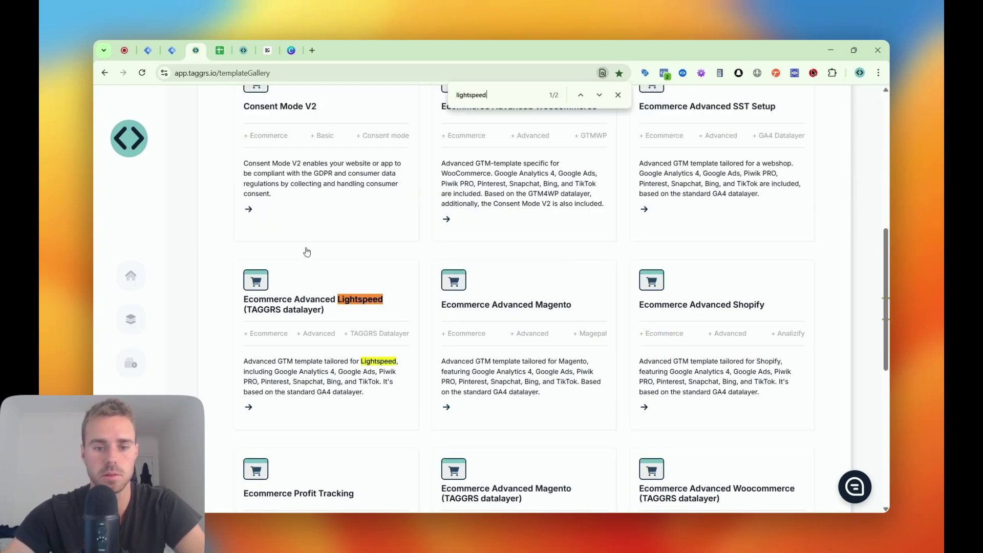
{"action": "left_click", "coordinate": [553, 157]}
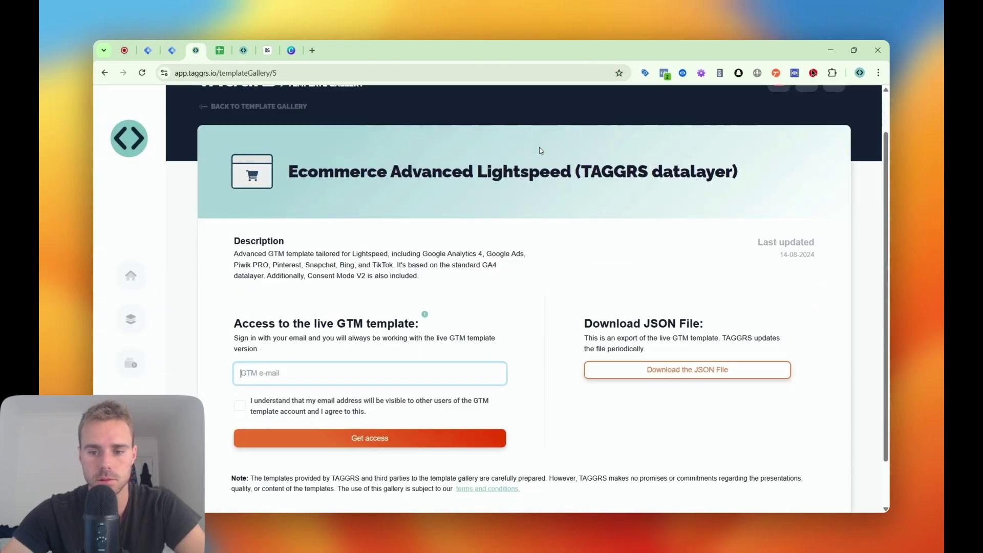
Download the Lightspeed template's JSON archive and extract its files into Downloads, replacing the existing files with the same names.
{"action": "scroll", "coordinate": [539, 146], "scroll_direction": "down", "scroll_amount": 2}
{"action": "left_click", "coordinate": [669, 309]}
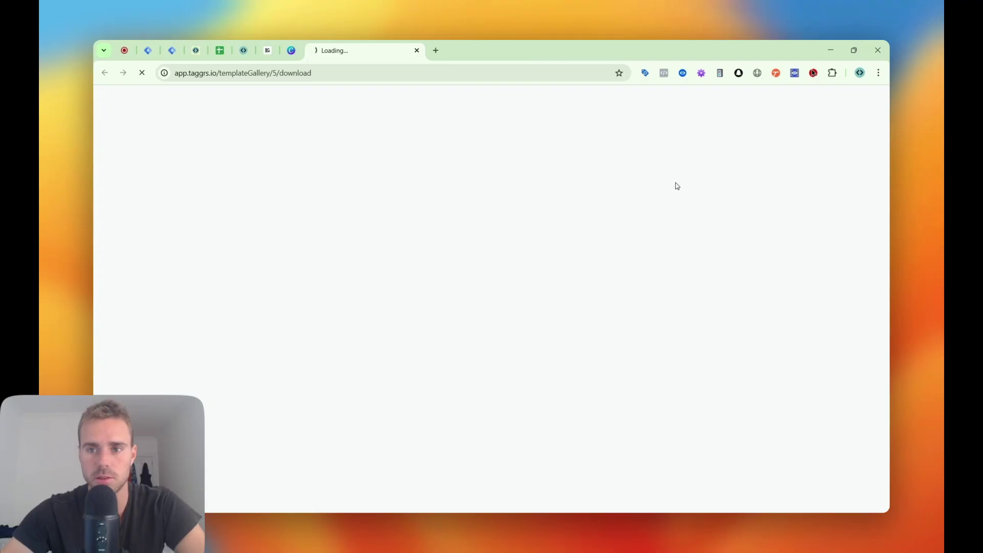
{"action": "mouse_move", "coordinate": [818, 122]}
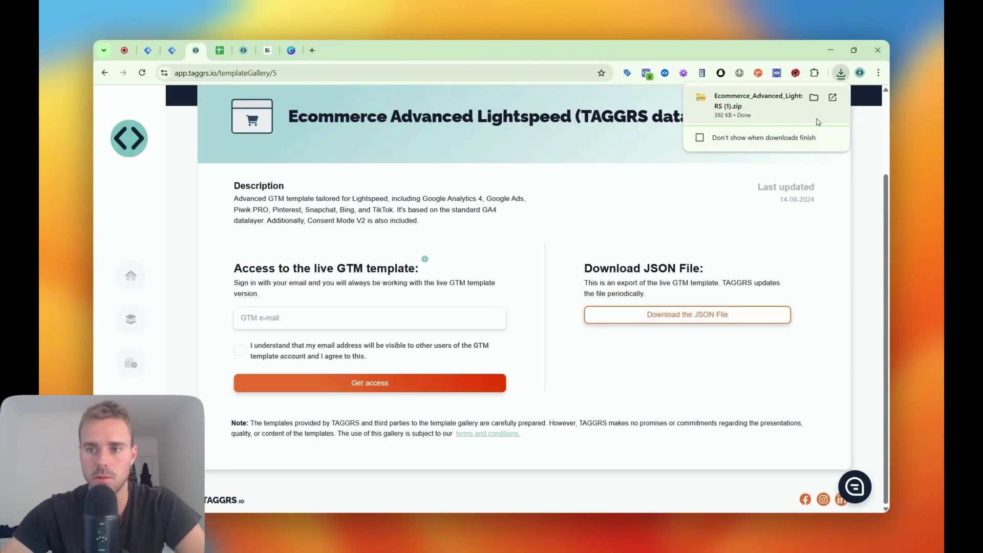
{"action": "left_click", "coordinate": [814, 99]}
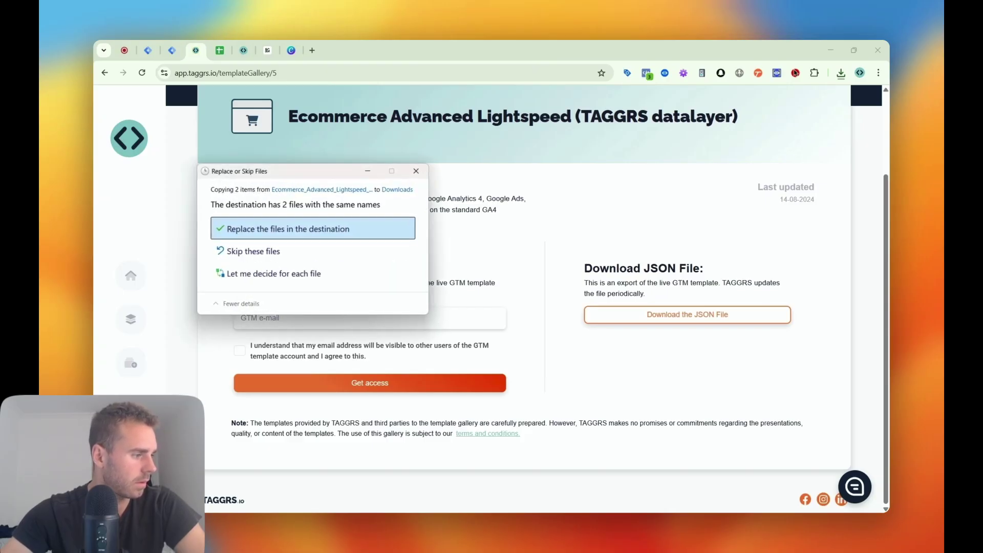
{"action": "left_click", "coordinate": [303, 233]}
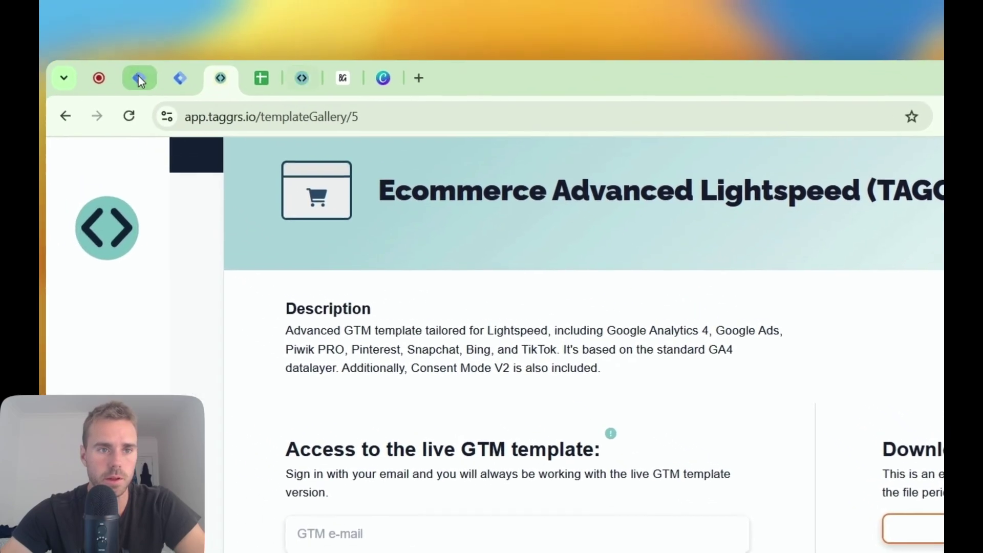
In Google Tag Manager, dismiss the installation dialog and open the admin page of the datalayer-demo.company.site | Web container.
{"action": "left_click", "coordinate": [140, 77]}
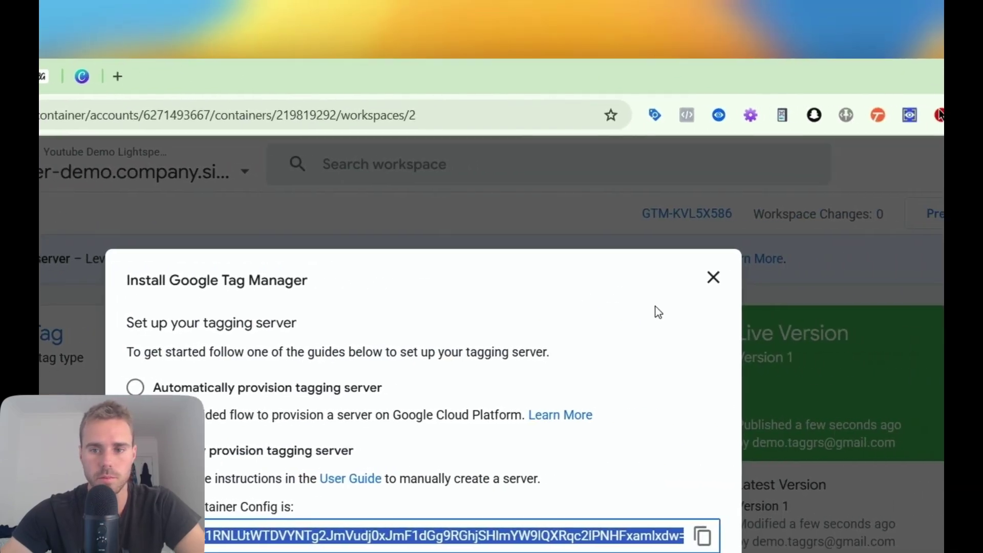
{"action": "left_click", "coordinate": [682, 277]}
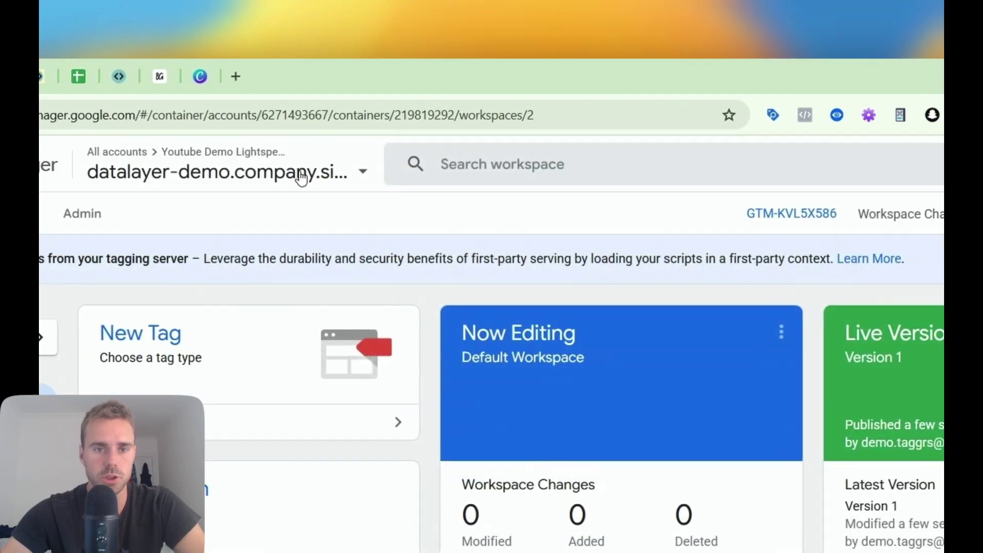
{"action": "left_click", "coordinate": [128, 171]}
{"action": "left_click", "coordinate": [307, 407]}
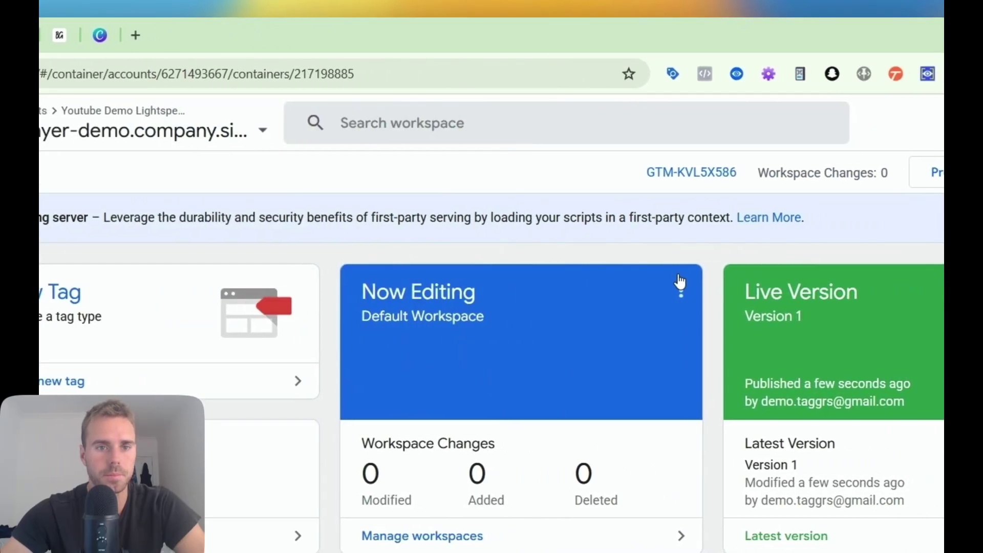
{"action": "left_click", "coordinate": [346, 184]}
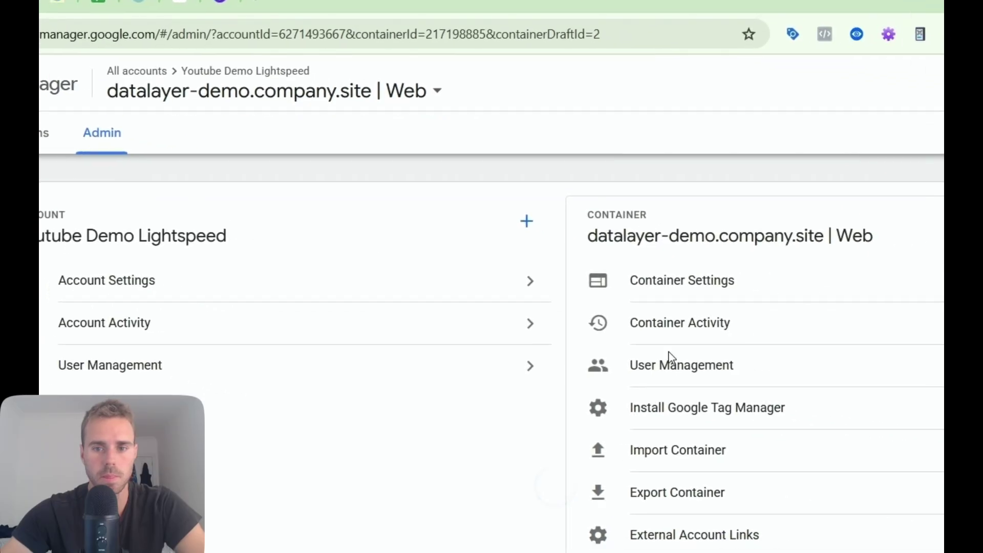
In the Web container's import form, look at the container file selection and choose the existing Default Workspace.
{"action": "left_click", "coordinate": [637, 351]}
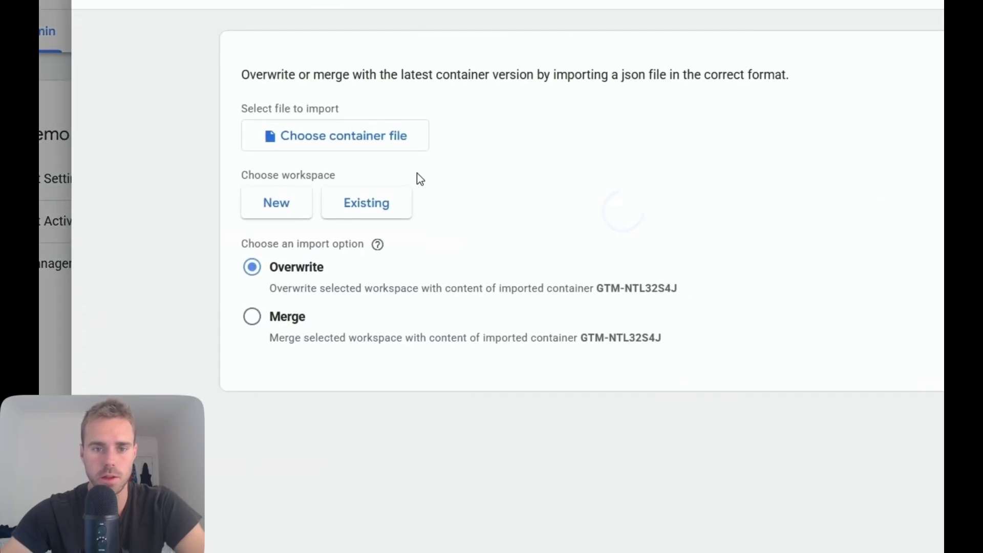
{"action": "left_click", "coordinate": [386, 153]}
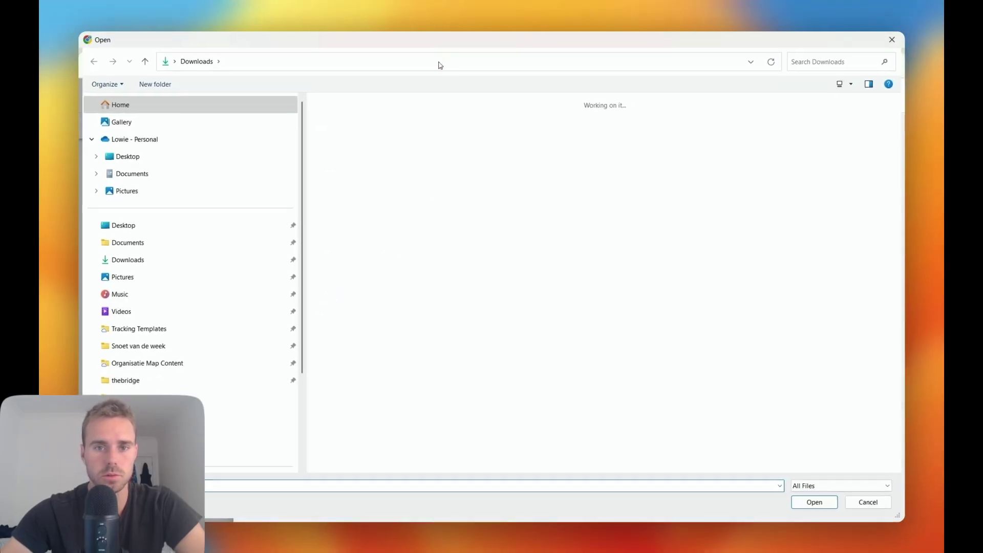
{"action": "left_click", "coordinate": [885, 47]}
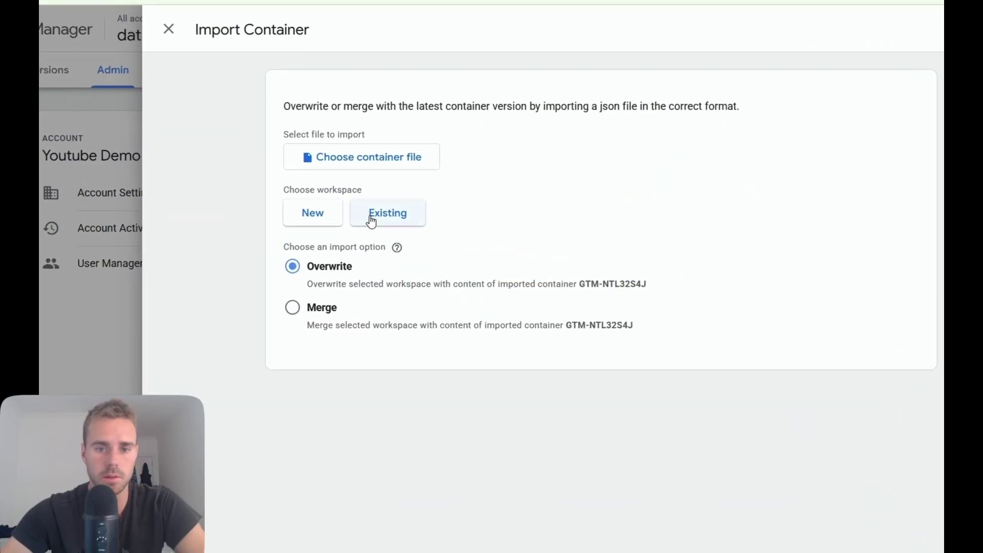
{"action": "left_click", "coordinate": [415, 232]}
{"action": "left_click", "coordinate": [394, 154]}
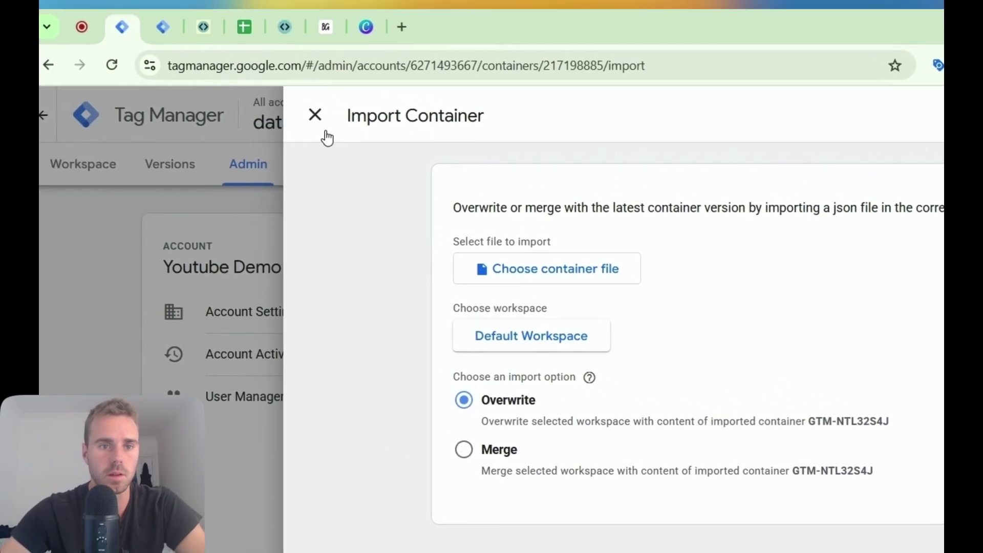
From the server container's Tag Manager page, open the datalayer-demo.company.site | Server (YT) container in a new browser tab.
{"action": "left_click", "coordinate": [233, 44]}
{"action": "left_click", "coordinate": [232, 66]}
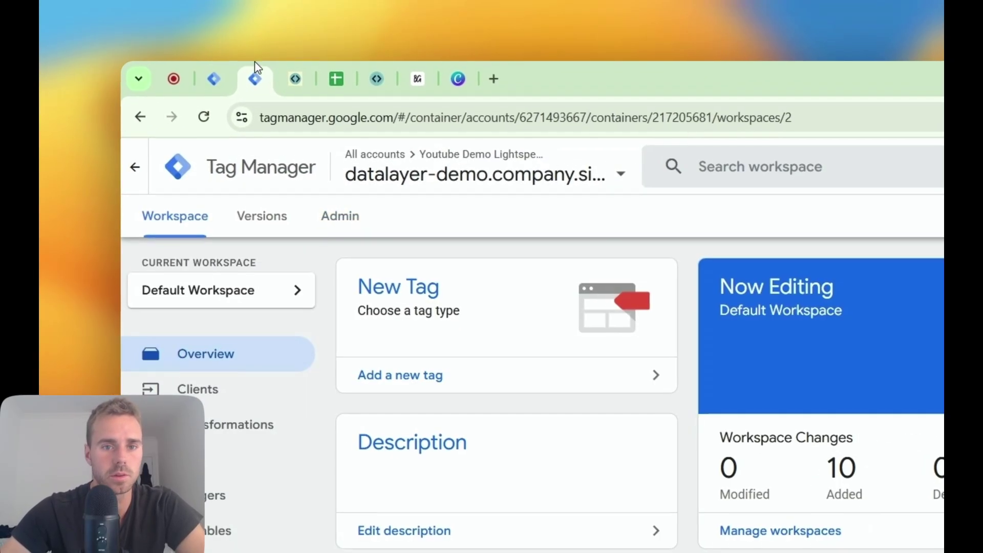
{"action": "left_click", "coordinate": [532, 174]}
{"action": "left_click", "coordinate": [796, 248]}
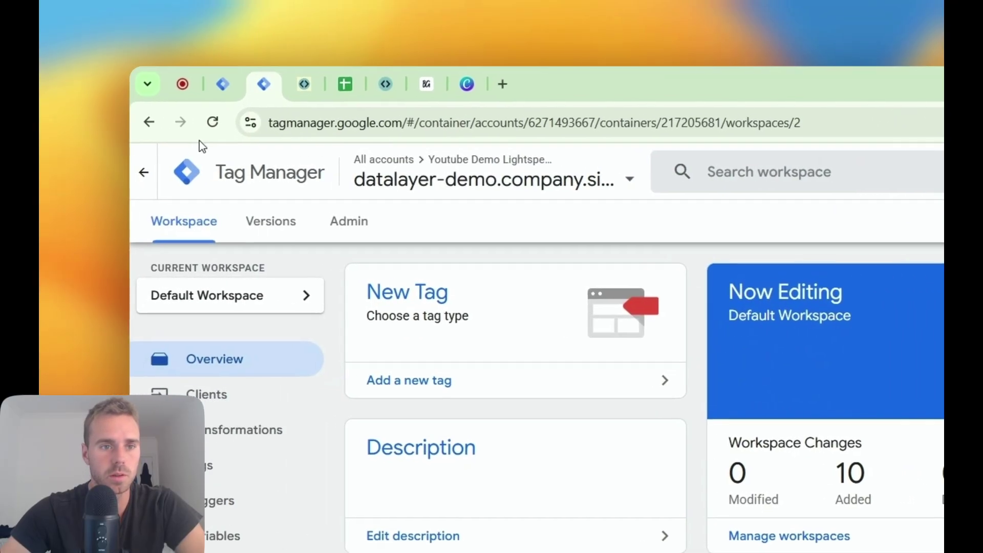
{"action": "left_click", "coordinate": [213, 122]}
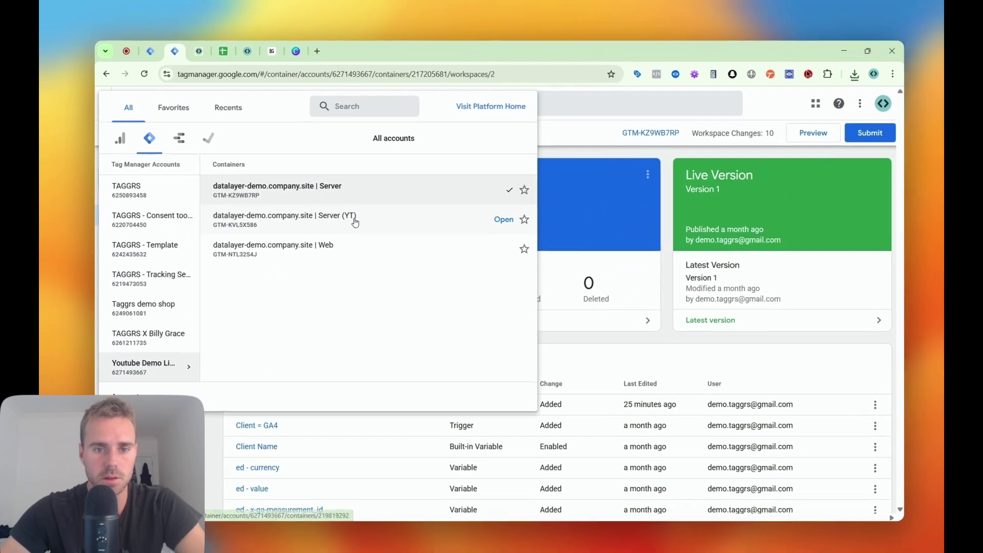
{"action": "right_click", "coordinate": [411, 254]}
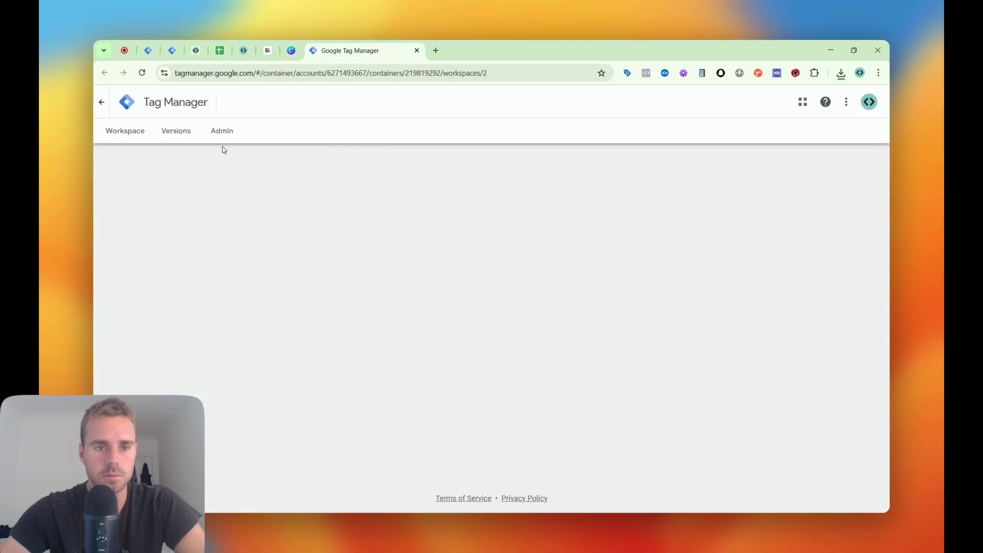
Import Ecommerce_Advanced_Lightspeed_TAGGRS_Server_Side.json into the Server (YT) container's Default Workspace with Overwrite, reviewing the listed changes before confirming.
{"action": "left_click", "coordinate": [222, 130]}
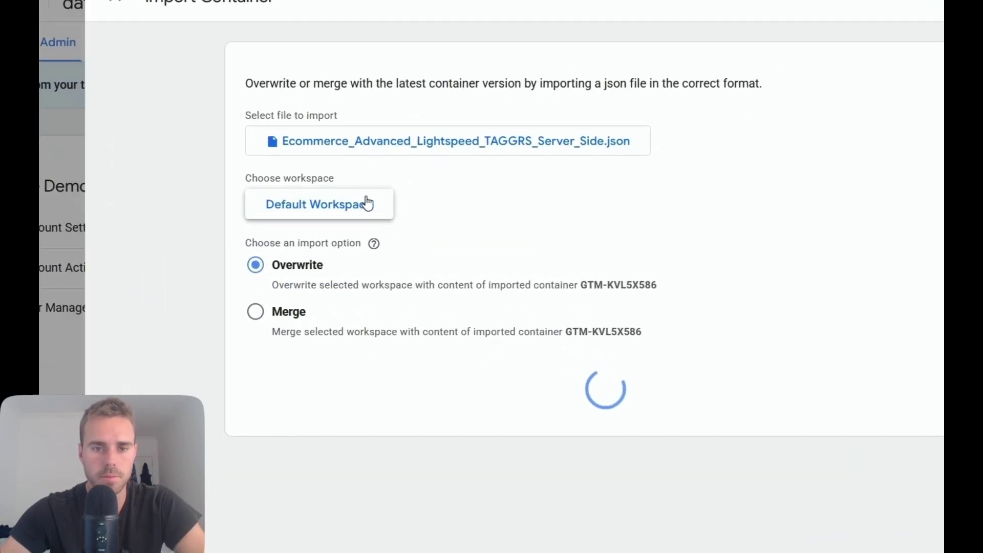
{"action": "left_click", "coordinate": [343, 274]}
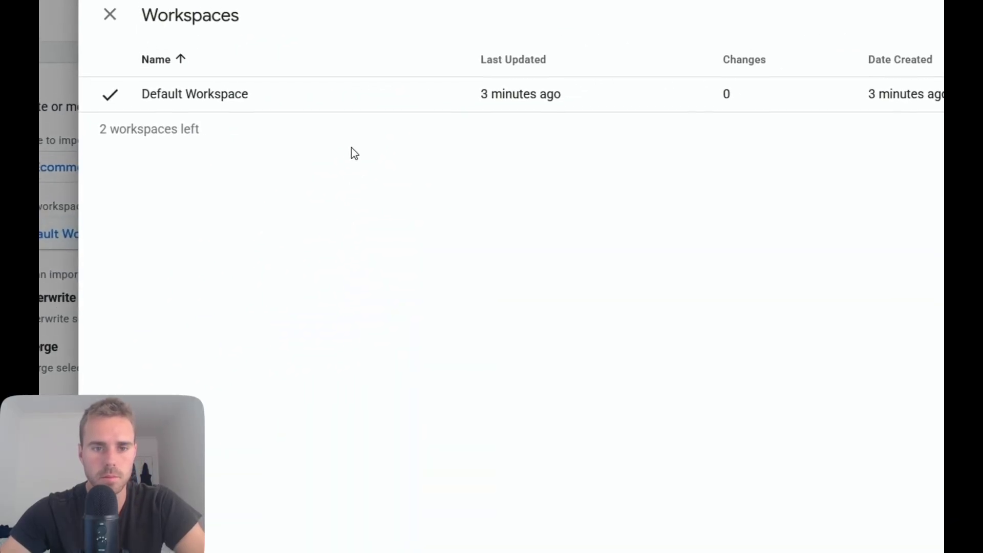
{"action": "left_click", "coordinate": [345, 102]}
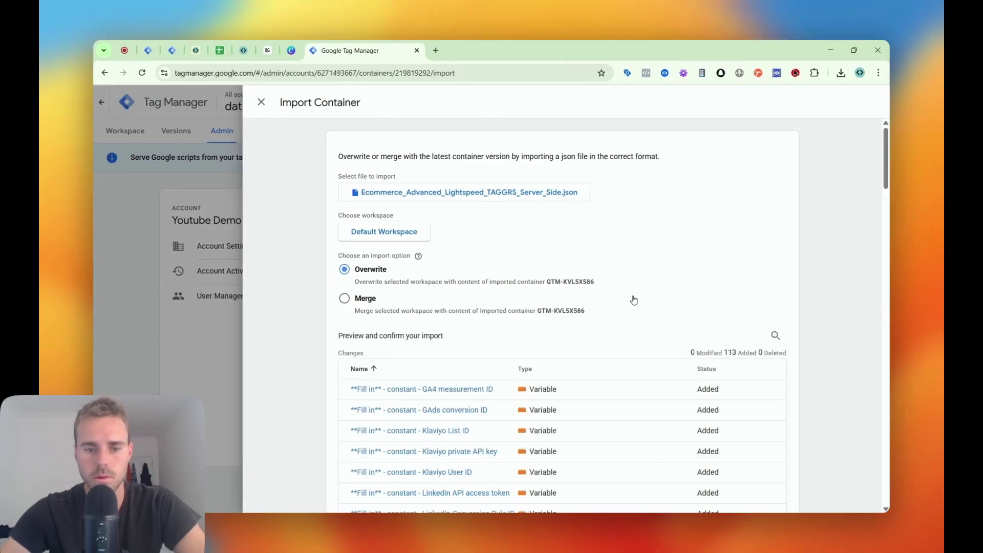
{"action": "scroll", "coordinate": [633, 300], "scroll_direction": "down", "scroll_amount": 20}
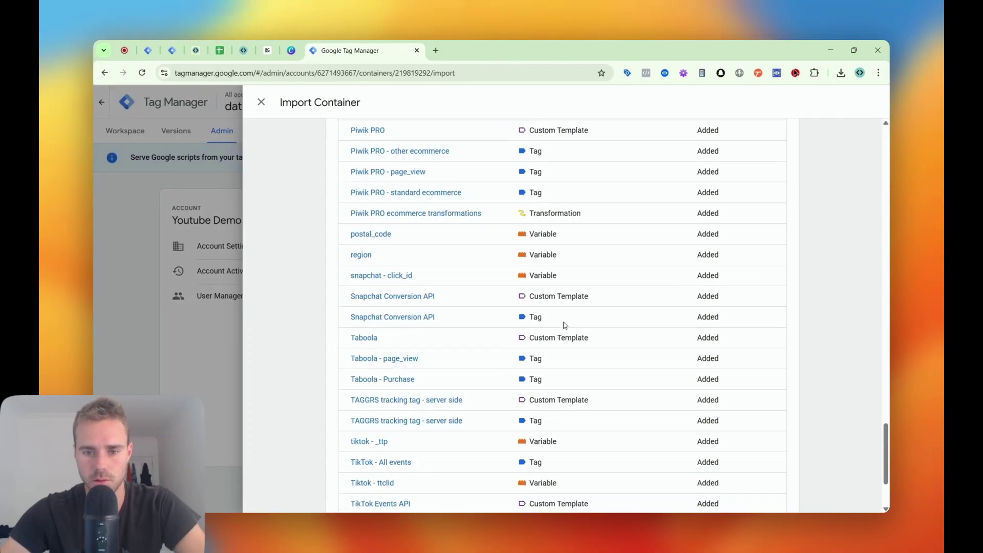
{"action": "scroll", "coordinate": [564, 325], "scroll_direction": "down", "scroll_amount": 3}
{"action": "scroll", "coordinate": [549, 409], "scroll_direction": "up", "scroll_amount": 20}
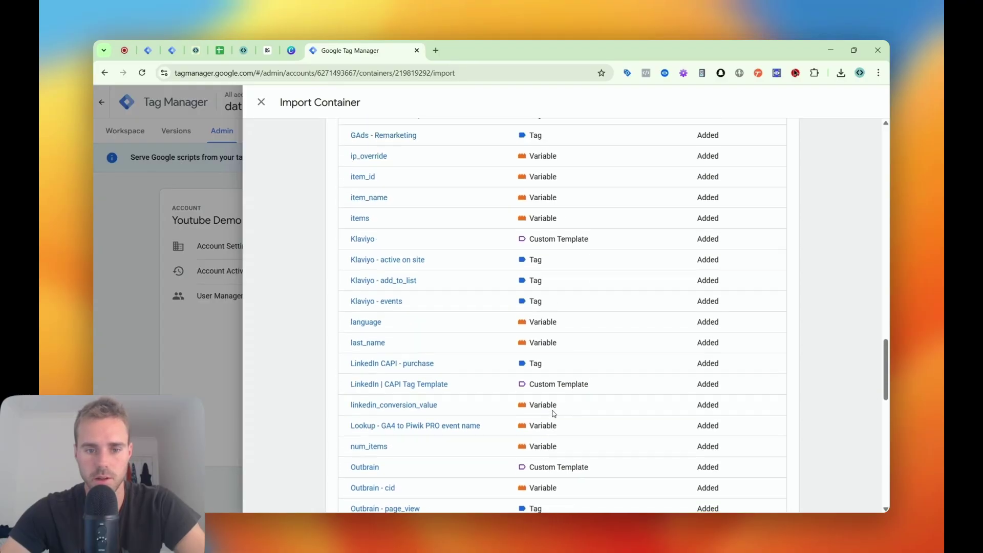
{"action": "scroll", "coordinate": [557, 409], "scroll_direction": "down", "scroll_amount": 20}
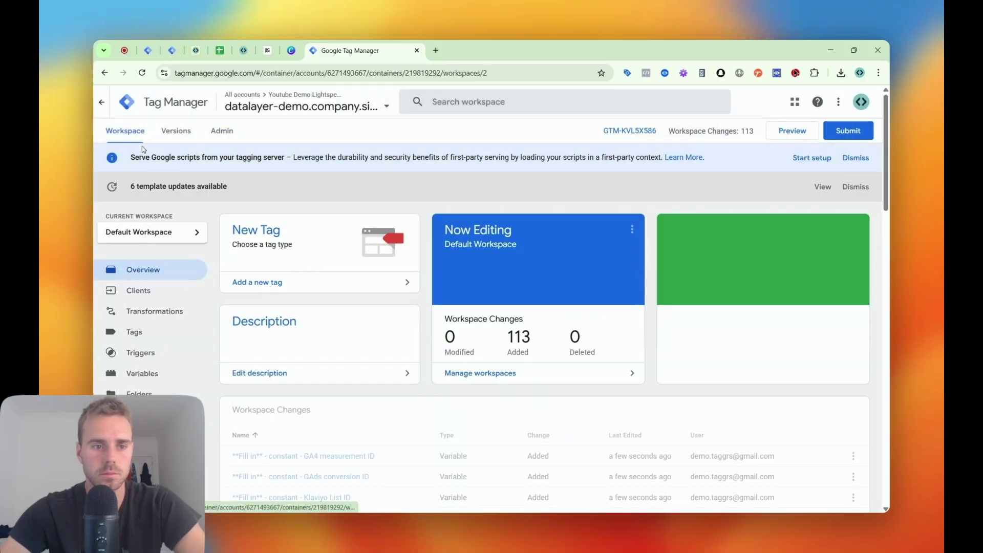
Look through the imported tags in the Server (YT) workspace, including their types and firing triggers.
{"action": "left_click", "coordinate": [136, 335]}
{"action": "scroll", "coordinate": [425, 307], "scroll_direction": "down", "scroll_amount": 5}
{"action": "scroll", "coordinate": [434, 287], "scroll_direction": "up", "scroll_amount": 5}
{"action": "scroll", "coordinate": [435, 256], "scroll_direction": "down", "scroll_amount": 2}
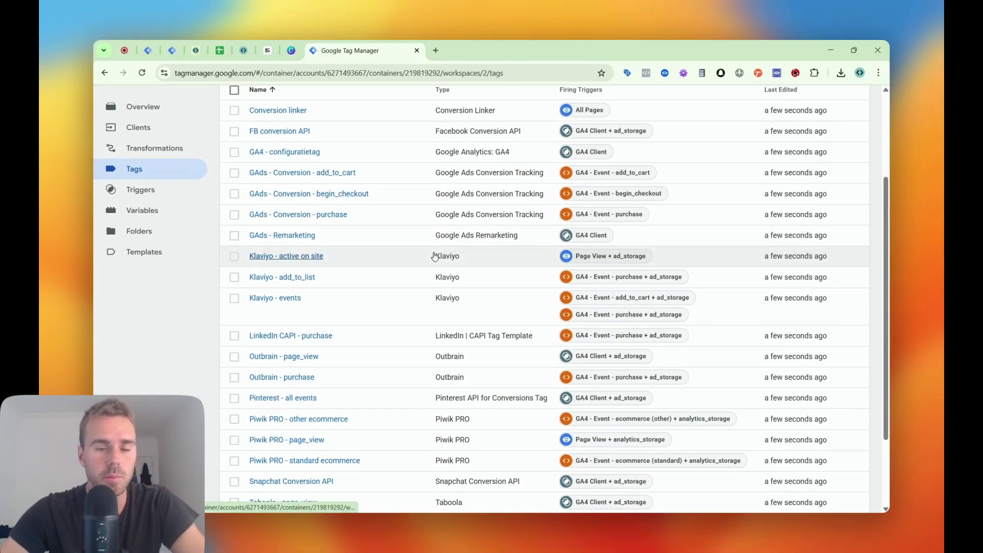
{"action": "scroll", "coordinate": [434, 256], "scroll_direction": "up", "scroll_amount": 1}
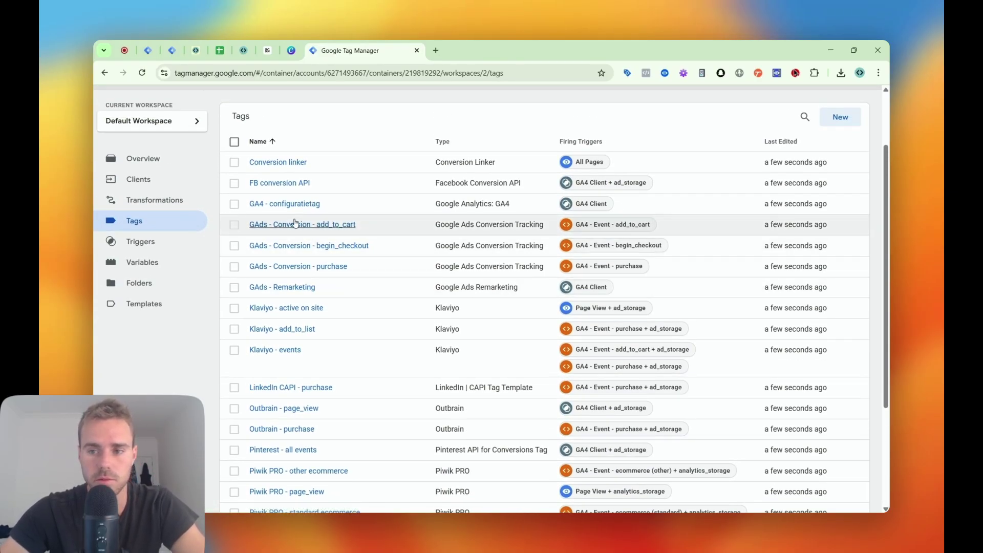
{"action": "scroll", "coordinate": [614, 230], "scroll_direction": "down", "scroll_amount": 1}
{"action": "scroll", "coordinate": [881, 229], "scroll_direction": "up", "scroll_amount": 3}
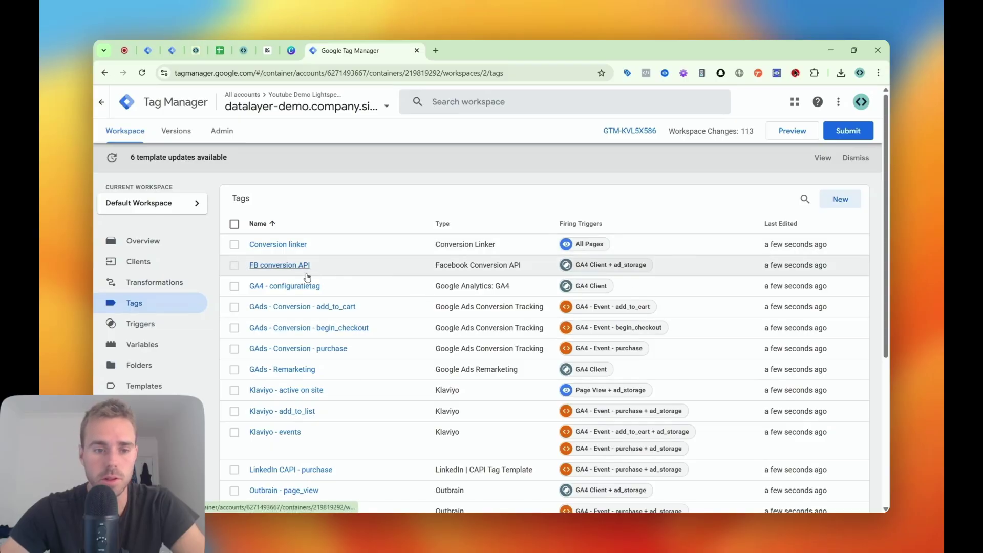
{"action": "scroll", "coordinate": [310, 275], "scroll_direction": "down", "scroll_amount": 3}
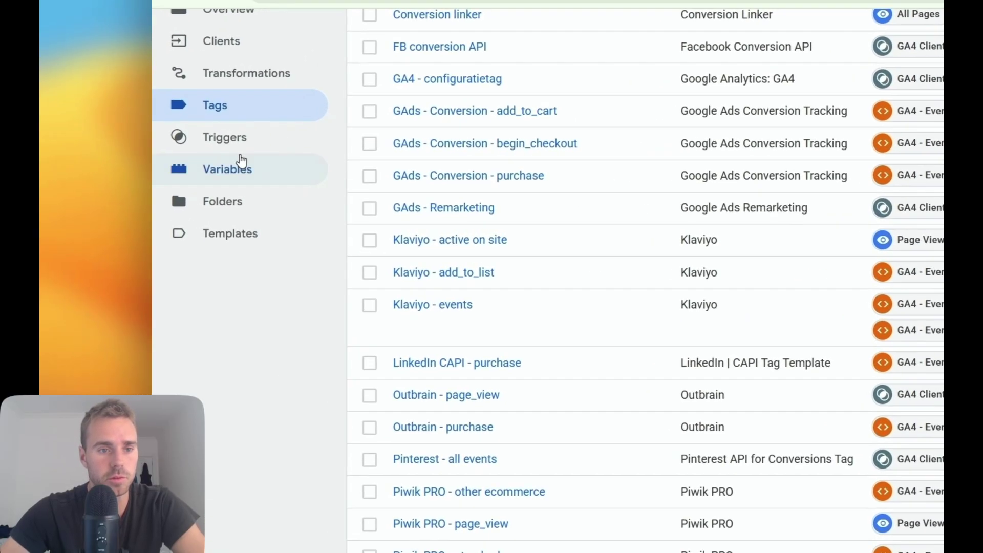
Look through the user-defined variables marked "Fill in", then view the META Pixel ID constant and close it.
{"action": "left_click", "coordinate": [191, 205]}
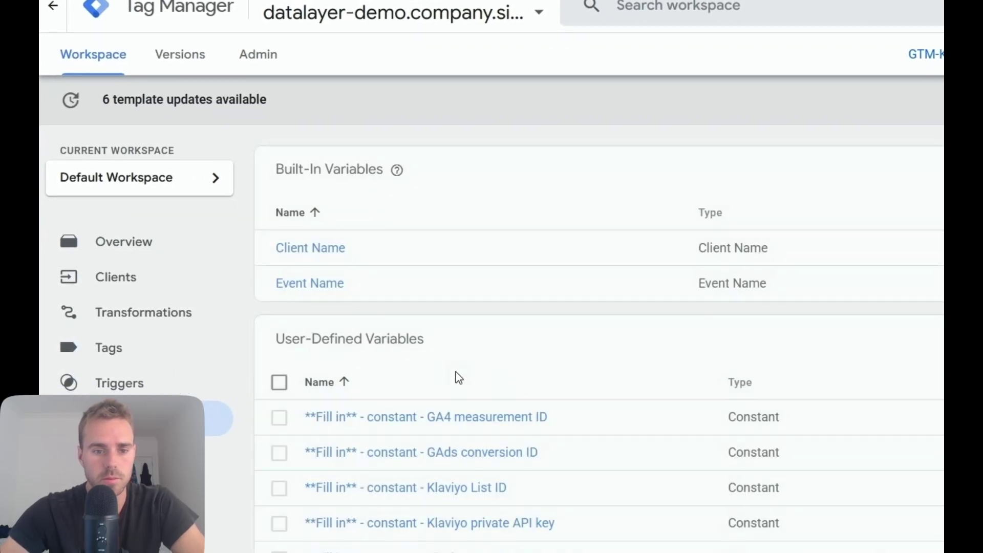
{"action": "scroll", "coordinate": [456, 377], "scroll_direction": "down", "scroll_amount": 6}
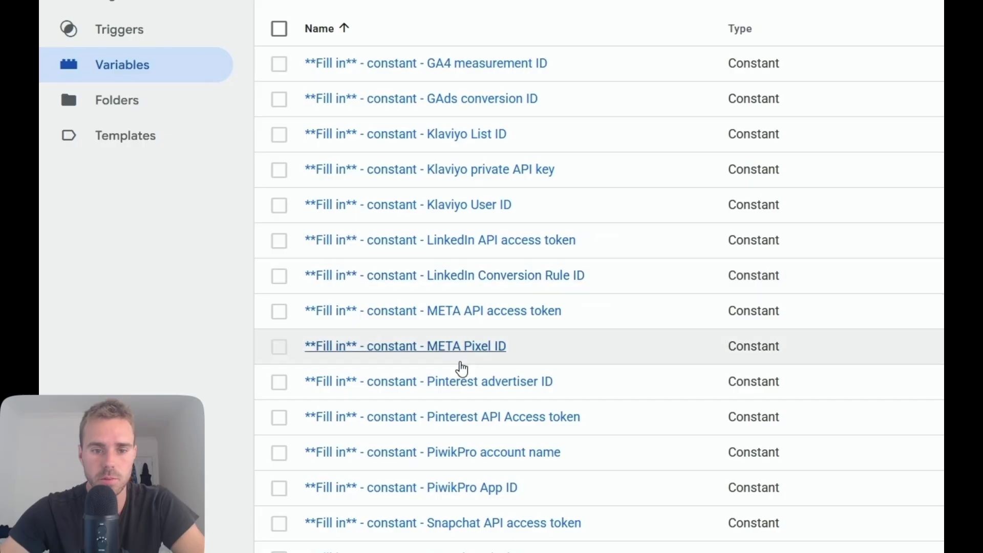
{"action": "left_click", "coordinate": [450, 355]}
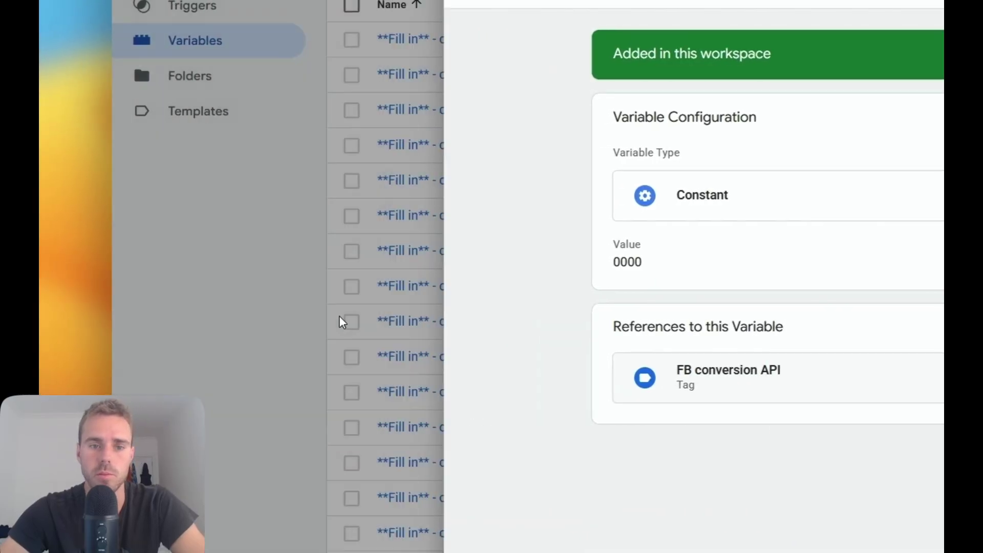
{"action": "left_click", "coordinate": [342, 322]}
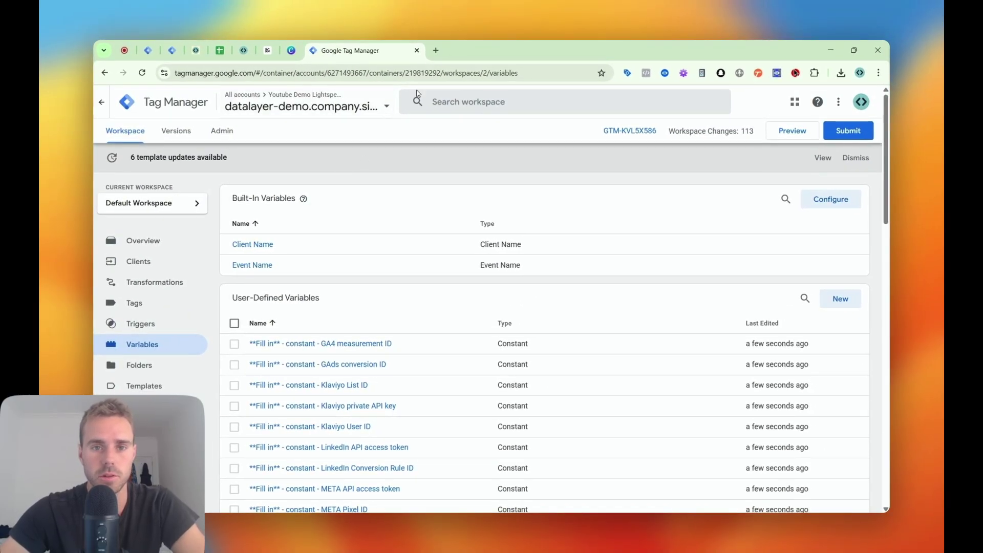
Close the Server (YT) container's browser tab and bring up the BillyGrace checklist in the TAGGRS Video's spreadsheet.
{"action": "left_click", "coordinate": [417, 50]}
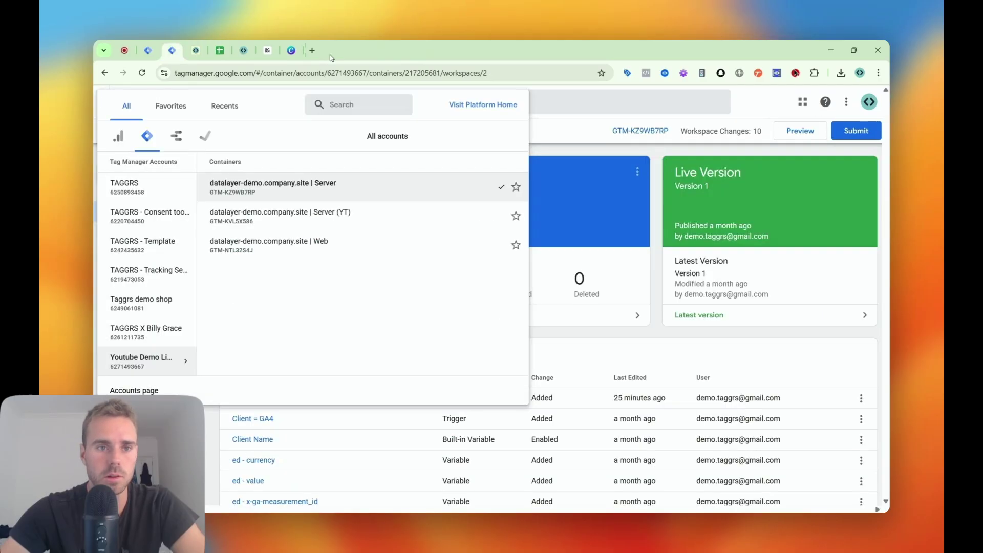
{"action": "left_click", "coordinate": [229, 45]}
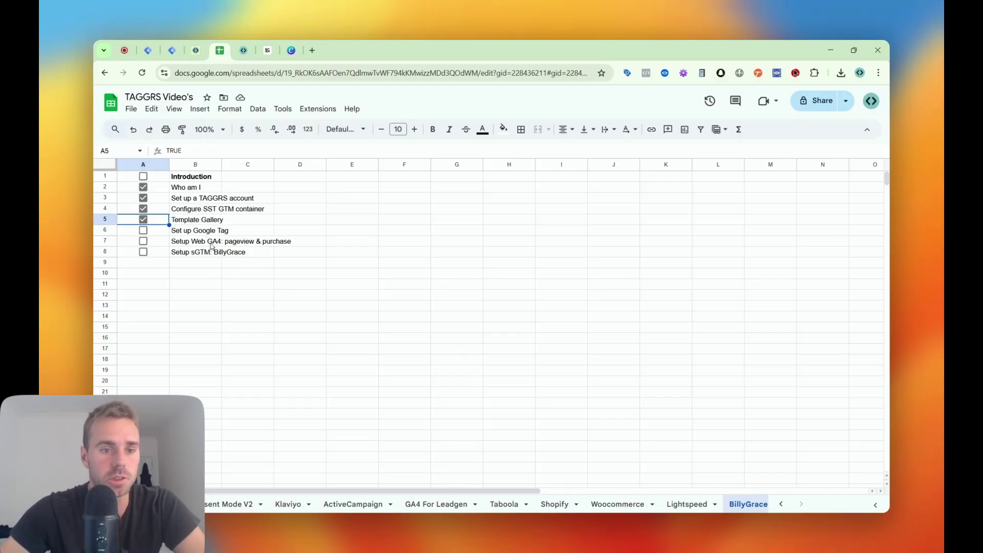
In the datalayer-demo.company.site | Web container, review the configurations of the GA4 | page_view and GA4 | purchase tags.
{"action": "left_click", "coordinate": [149, 49]}
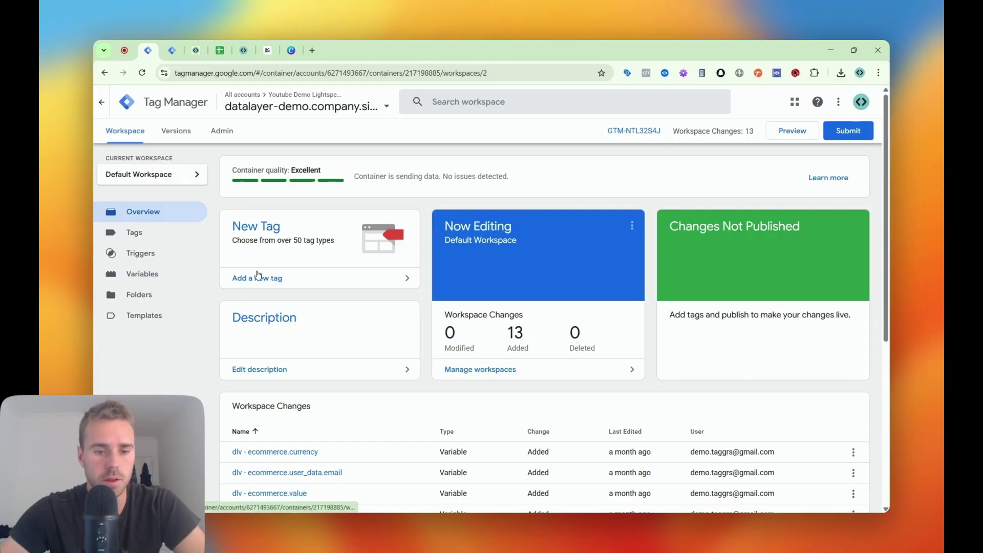
{"action": "scroll", "coordinate": [327, 394], "scroll_direction": "down", "scroll_amount": 1}
{"action": "scroll", "coordinate": [256, 307], "scroll_direction": "up", "scroll_amount": 1}
{"action": "left_click", "coordinate": [134, 232]}
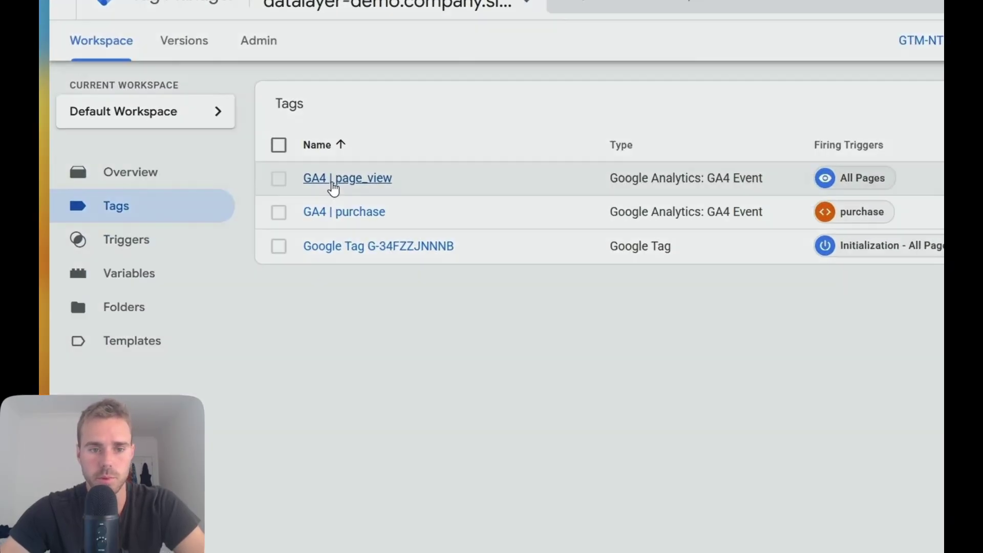
{"action": "left_click", "coordinate": [271, 217]}
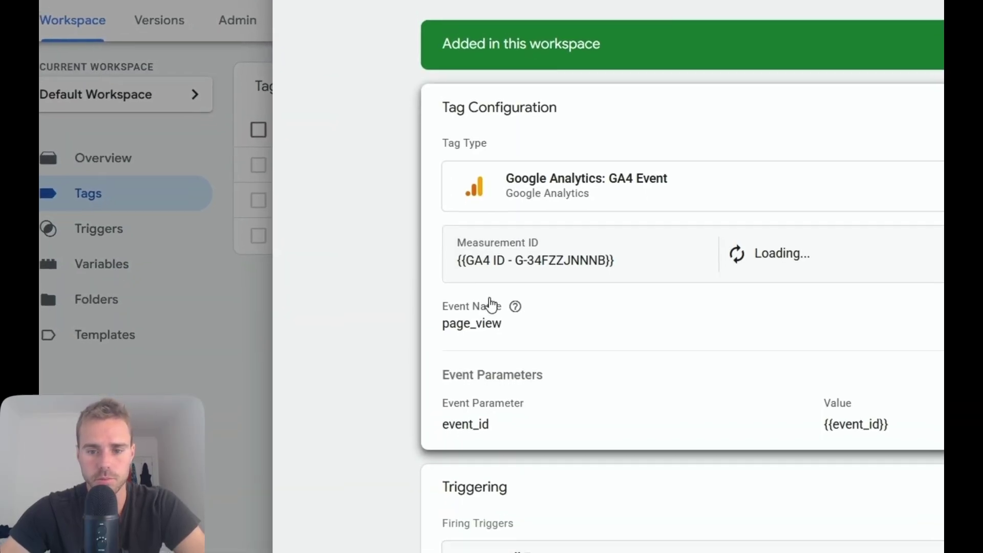
{"action": "left_click", "coordinate": [219, 331]}
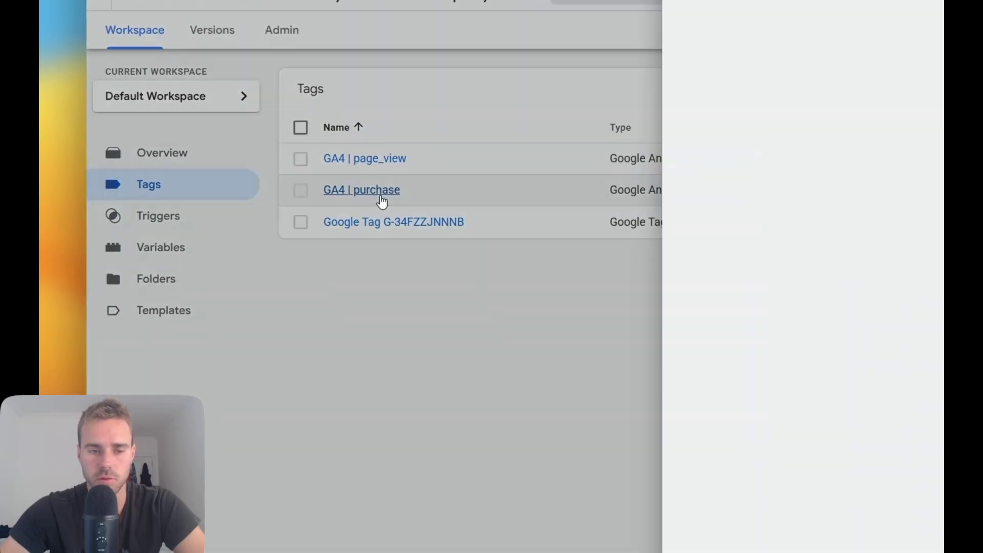
{"action": "left_click", "coordinate": [381, 201]}
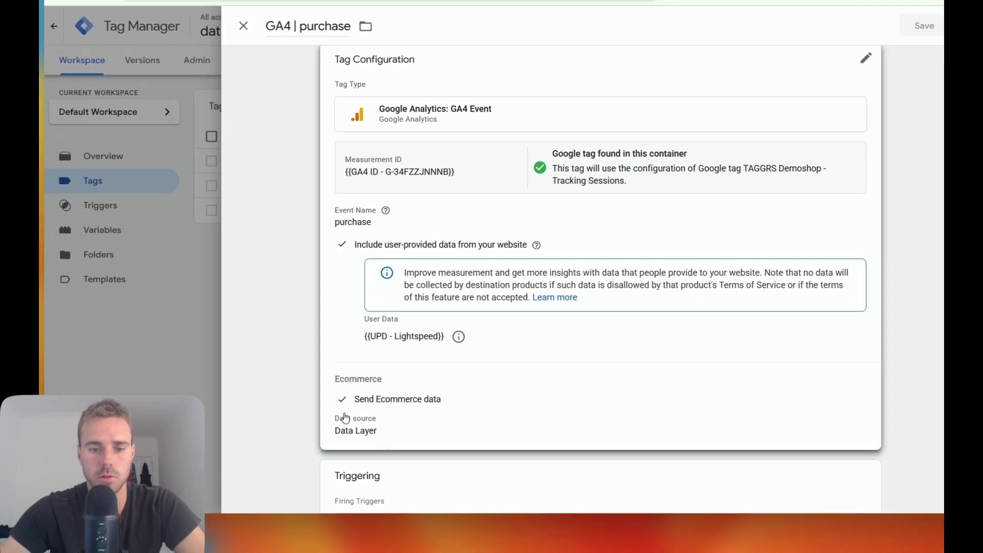
{"action": "left_click", "coordinate": [347, 431]}
{"action": "left_click", "coordinate": [117, 266]}
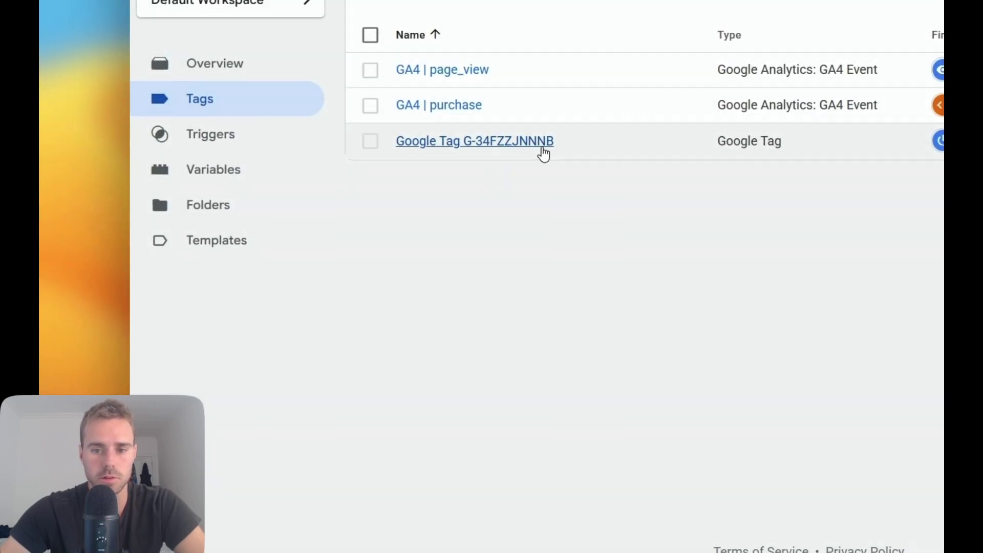
Open the Google Tag's configuration settings and examine the server_container_url value.
{"action": "left_click", "coordinate": [540, 141]}
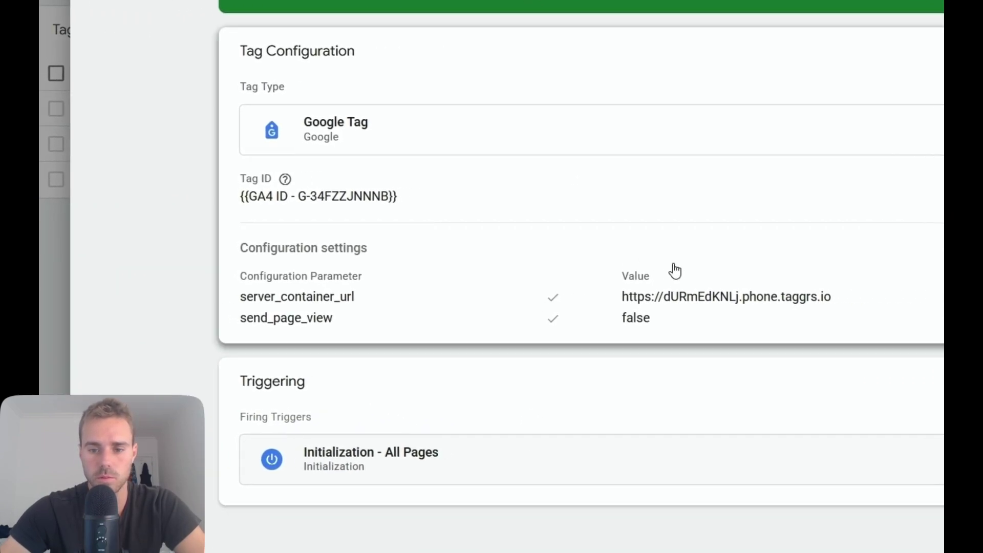
{"action": "left_click", "coordinate": [829, 274]}
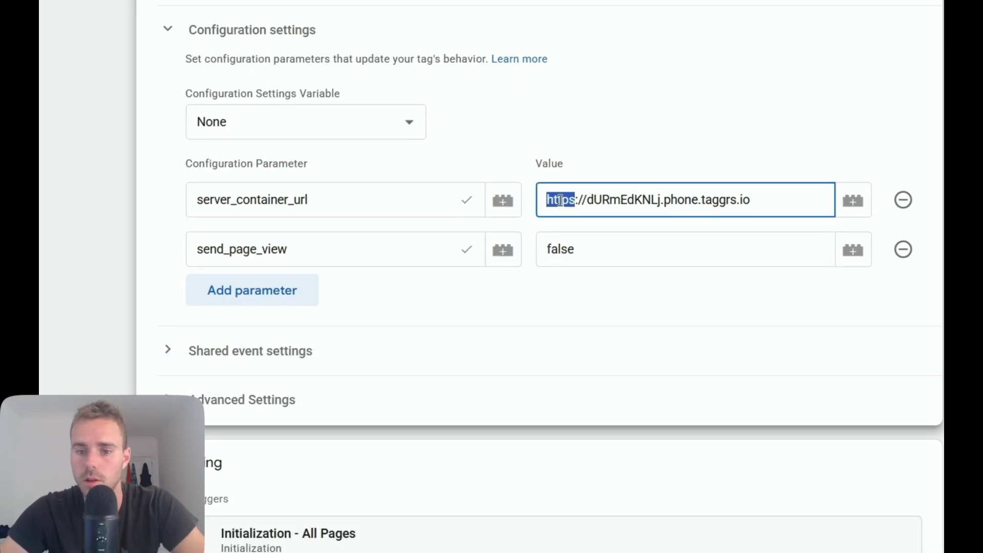
{"action": "key", "text": "ctrl+a"}
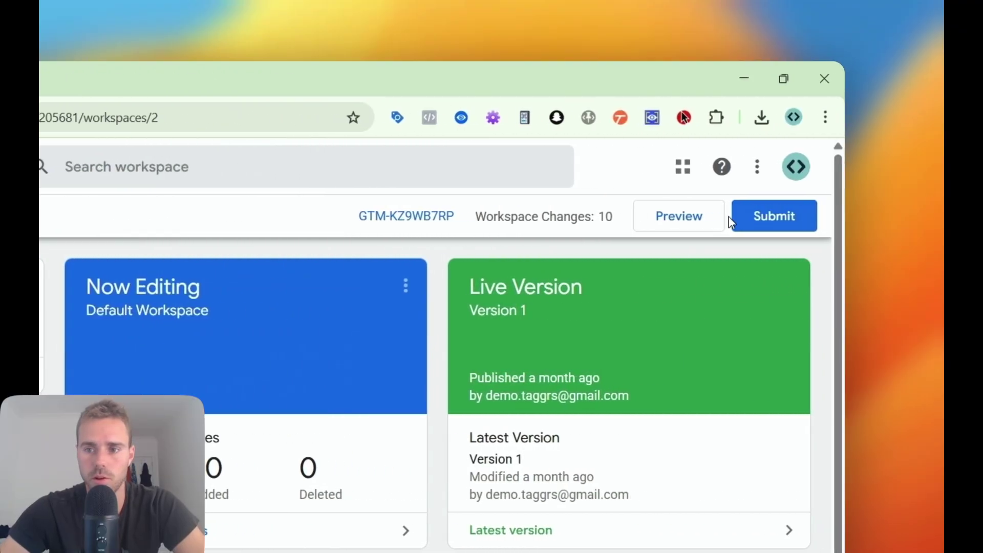
{"action": "left_click", "coordinate": [675, 216]}
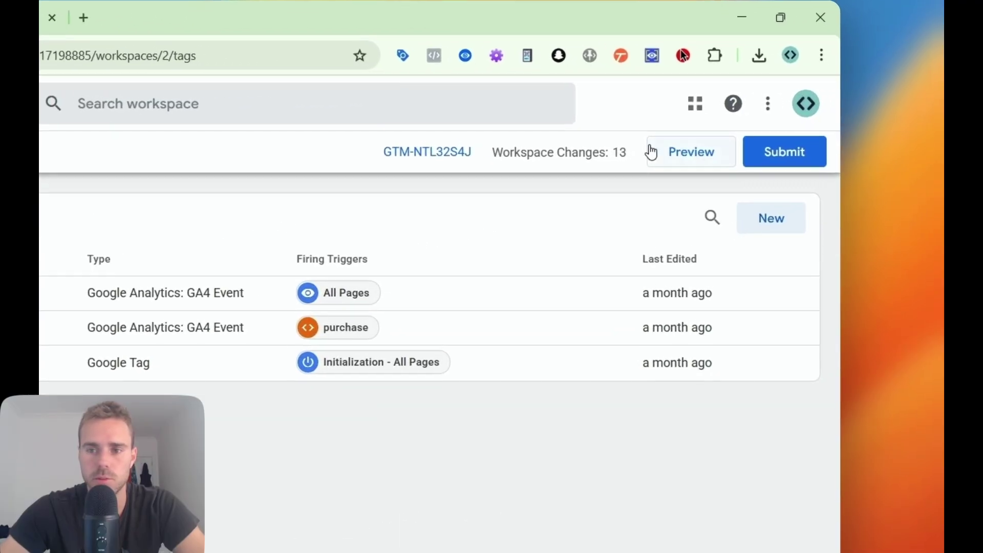
{"action": "left_click", "coordinate": [783, 131]}
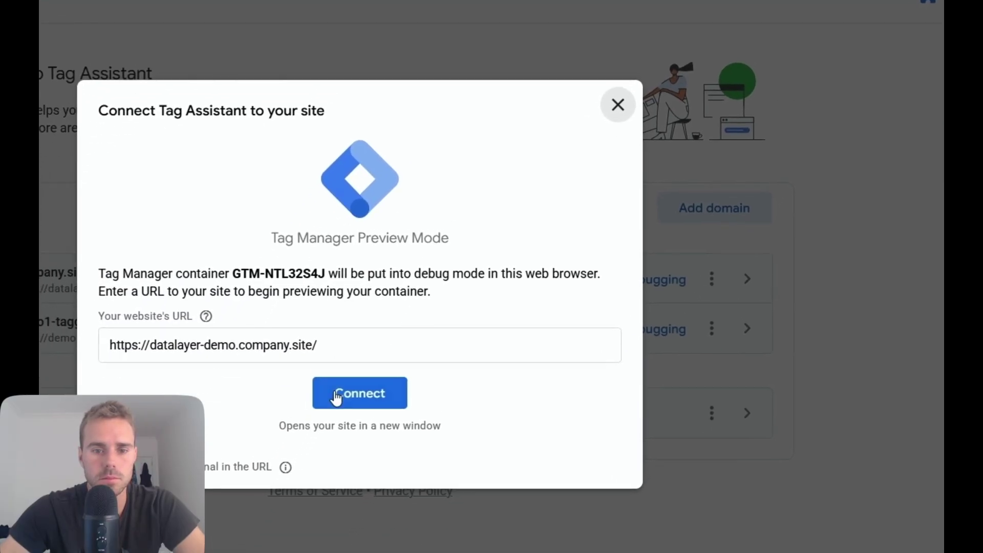
{"action": "left_click", "coordinate": [309, 471]}
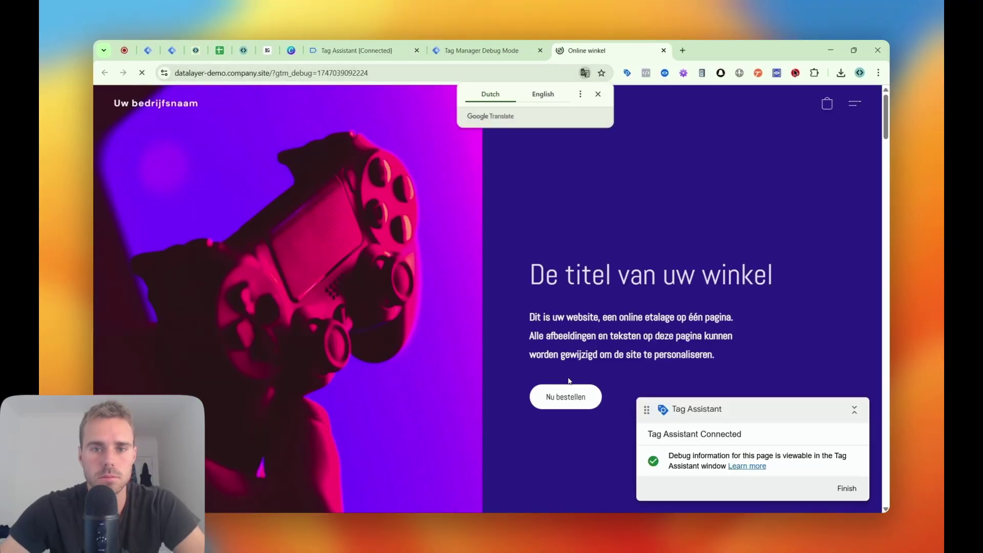
Examine the GA4 | page_view tag on Tag Assistant's Container Loaded event and the page_view event in the server container's debug view.
{"action": "left_click", "coordinate": [412, 51]}
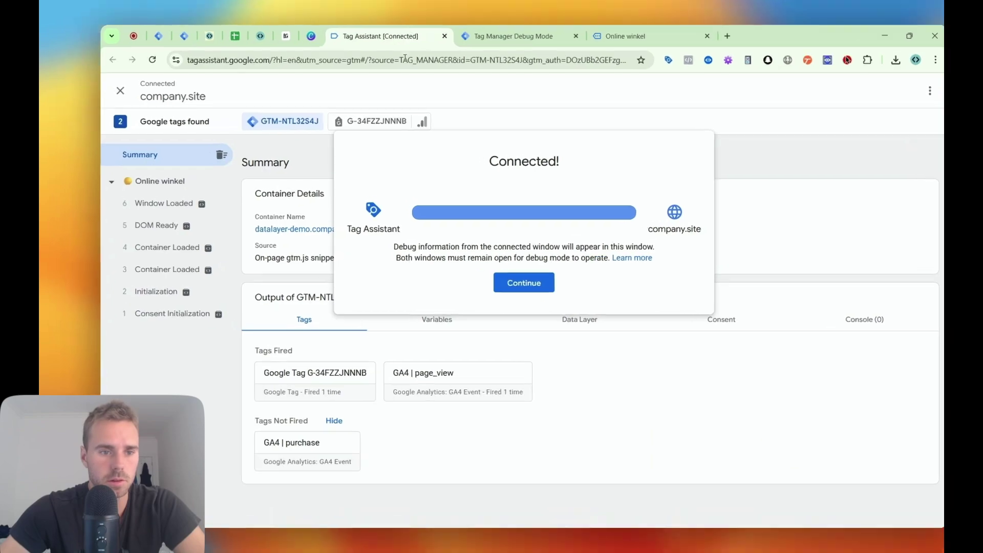
{"action": "left_click", "coordinate": [218, 220]}
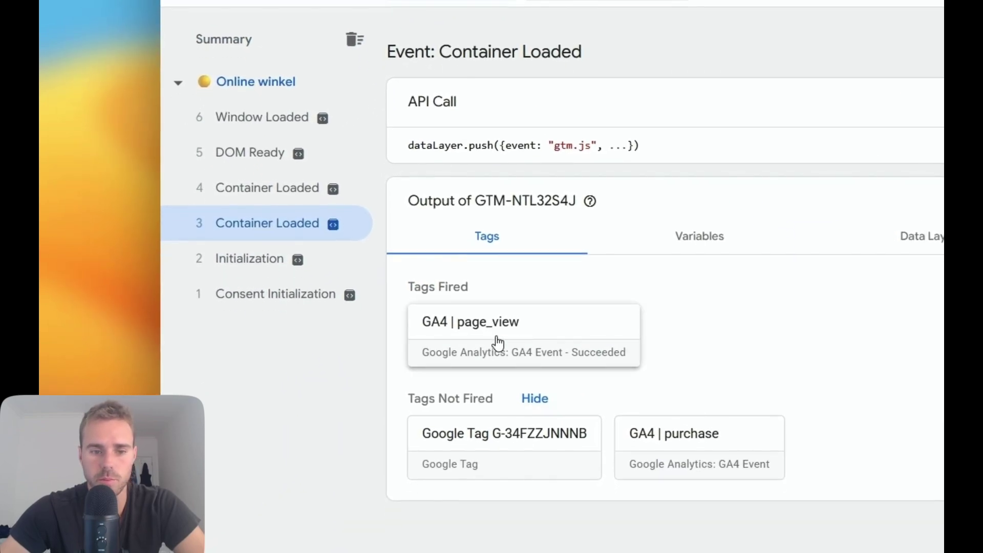
{"action": "left_click", "coordinate": [494, 344]}
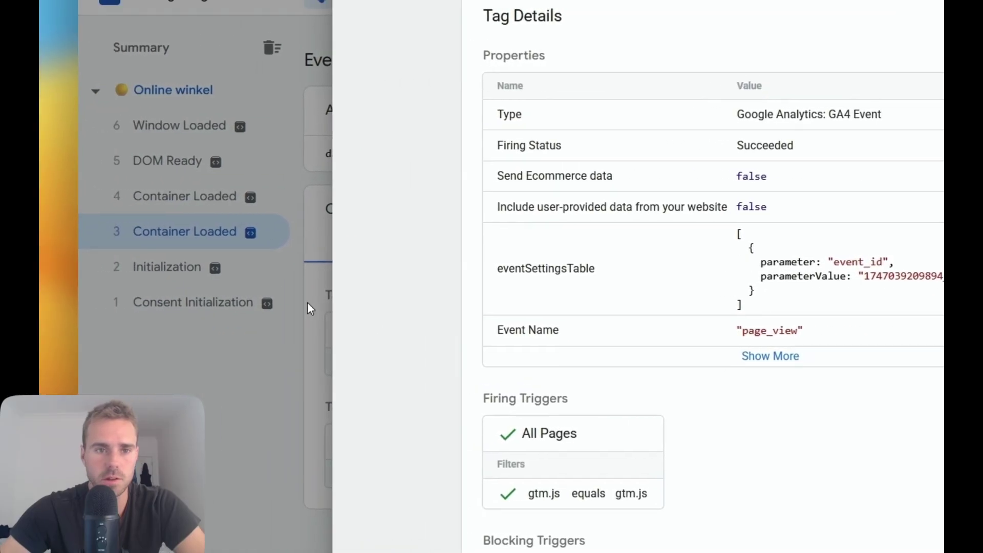
{"action": "left_click", "coordinate": [309, 307]}
{"action": "left_click", "coordinate": [658, 9]}
{"action": "left_click", "coordinate": [307, 270]}
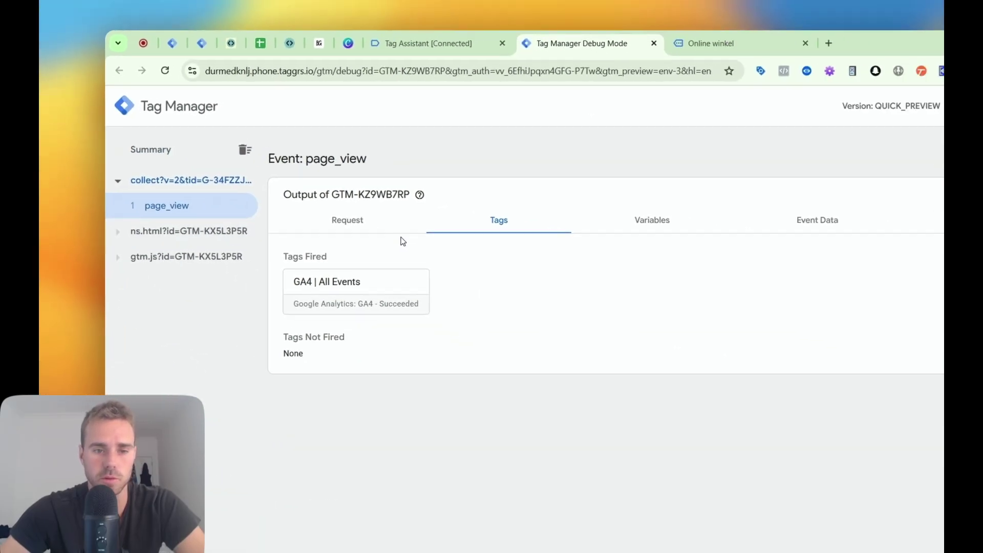
In the demo shop, add the Nintendo Switch OLED in Blauw/rood to the cart and open the cart.
{"action": "left_click", "coordinate": [639, 50]}
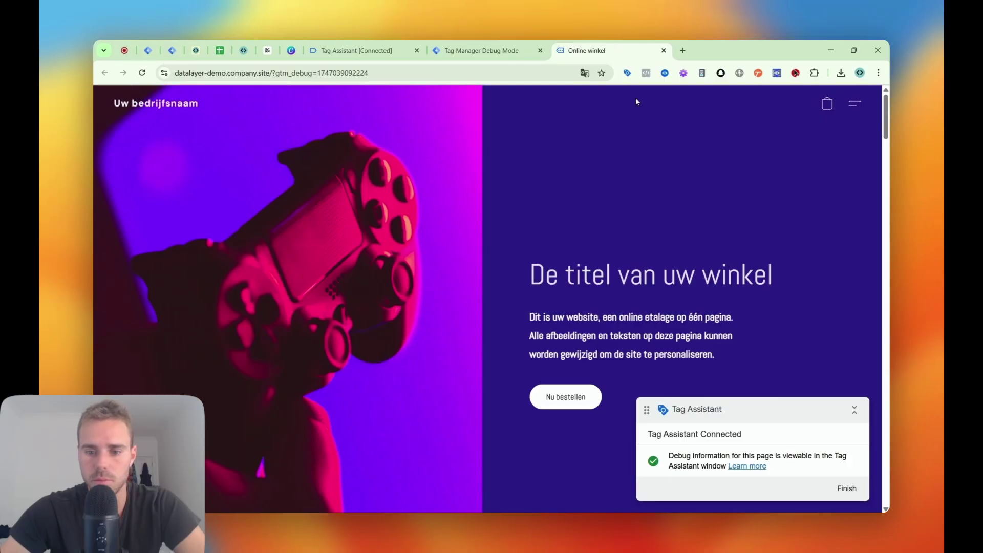
{"action": "scroll", "coordinate": [650, 128], "scroll_direction": "down", "scroll_amount": 10}
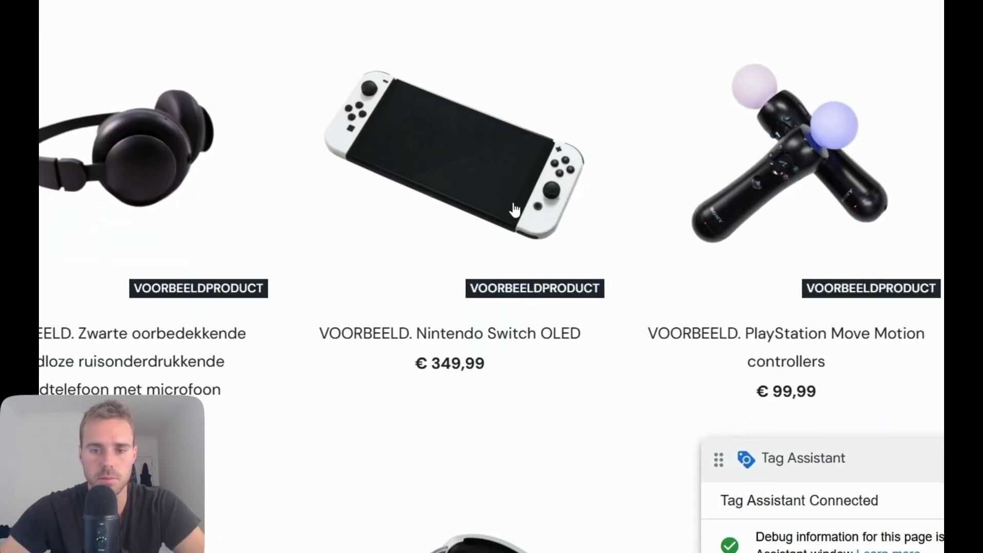
{"action": "left_click", "coordinate": [516, 213]}
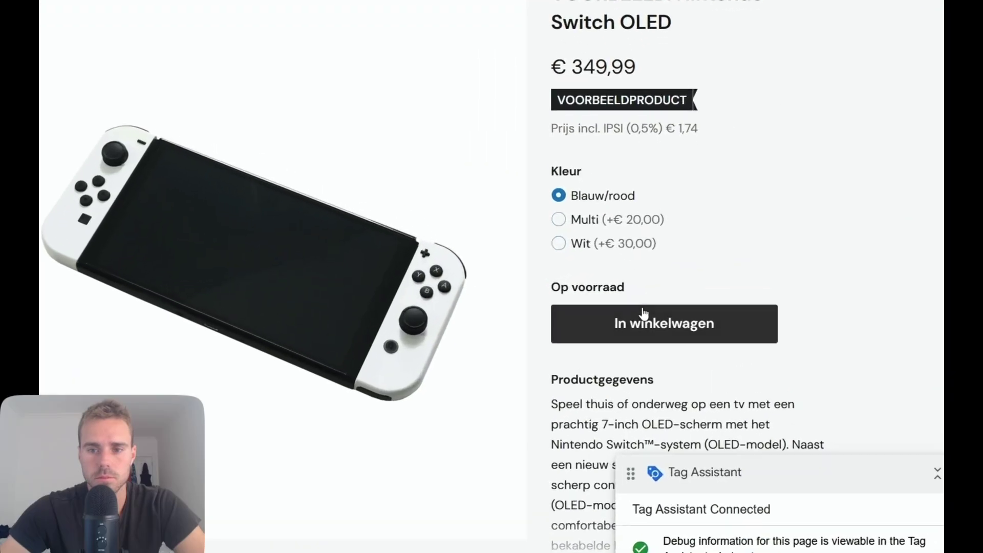
{"action": "left_click", "coordinate": [669, 362]}
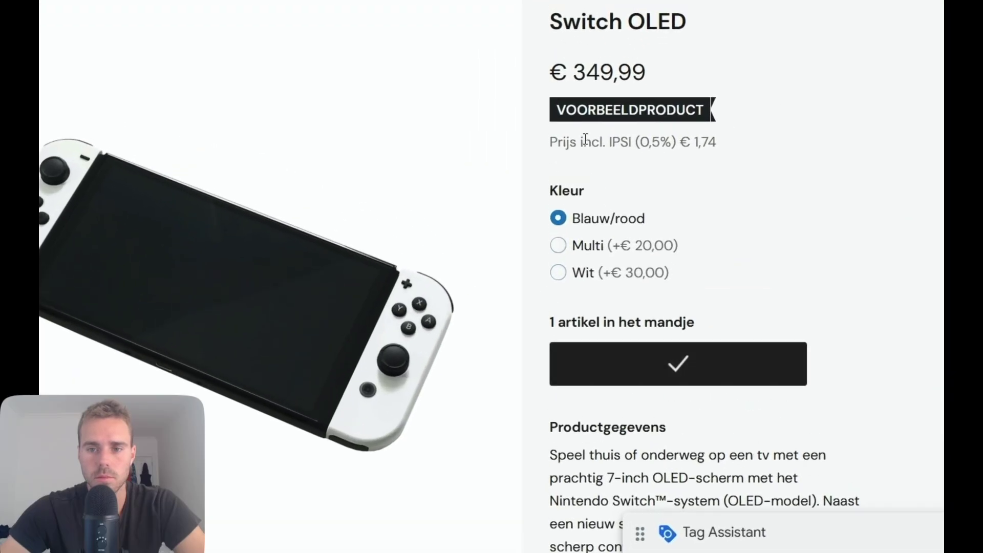
{"action": "scroll", "coordinate": [634, 358], "scroll_direction": "down", "scroll_amount": 1}
{"action": "left_click", "coordinate": [637, 388]}
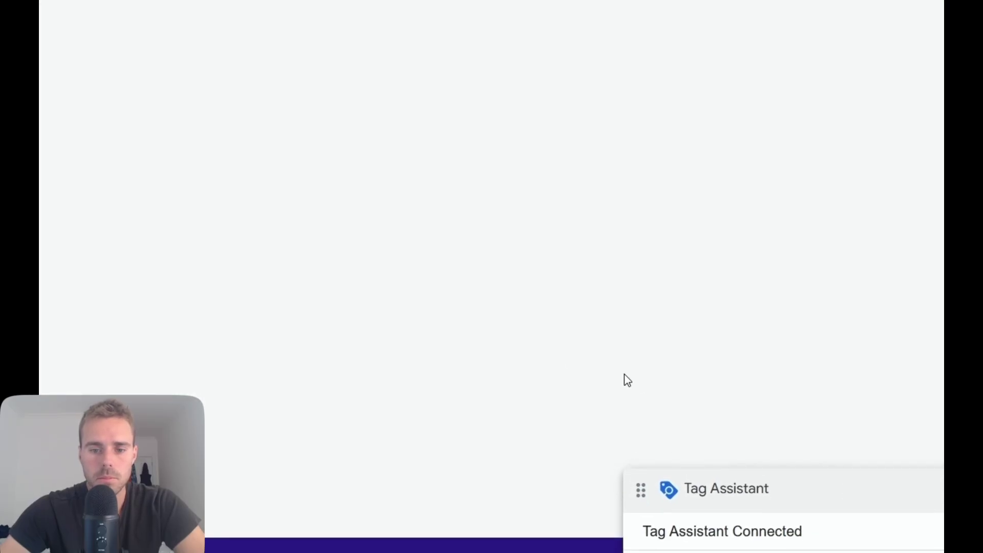
Place the order with the prefilled customer details, delivery on 15 May 2025 and Contant betalen as payment method.
{"action": "left_click", "coordinate": [437, 226]}
{"action": "left_click", "coordinate": [384, 409]}
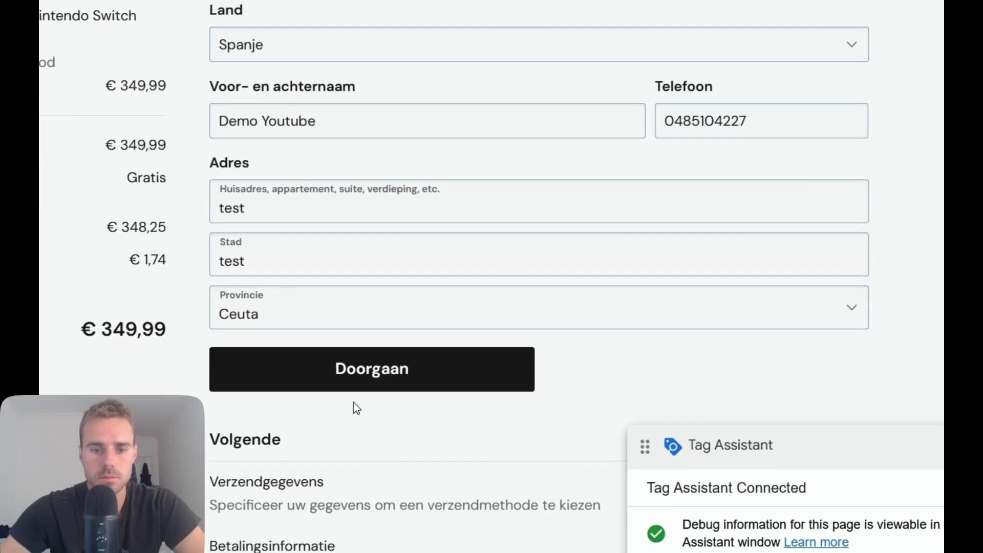
{"action": "left_click", "coordinate": [364, 177]}
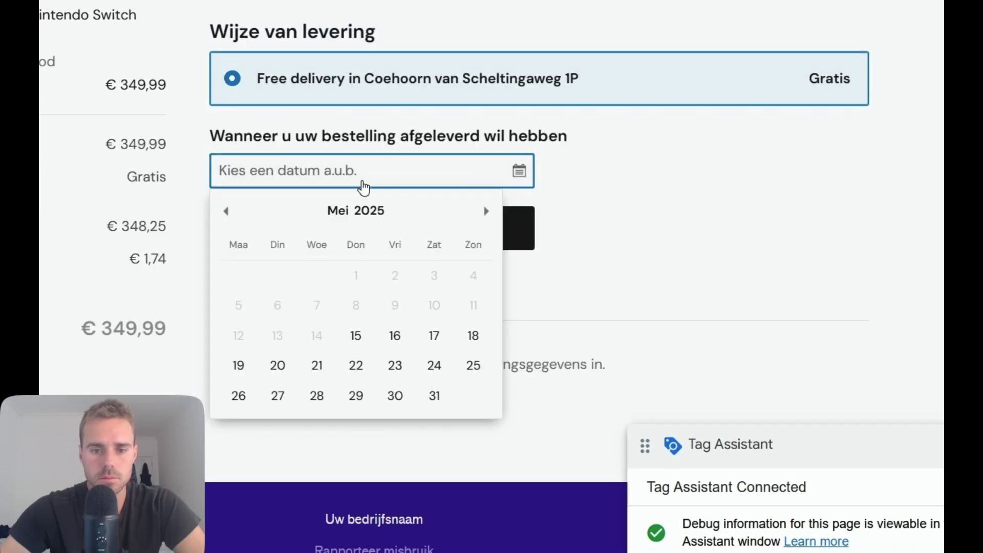
{"action": "left_click", "coordinate": [356, 338]}
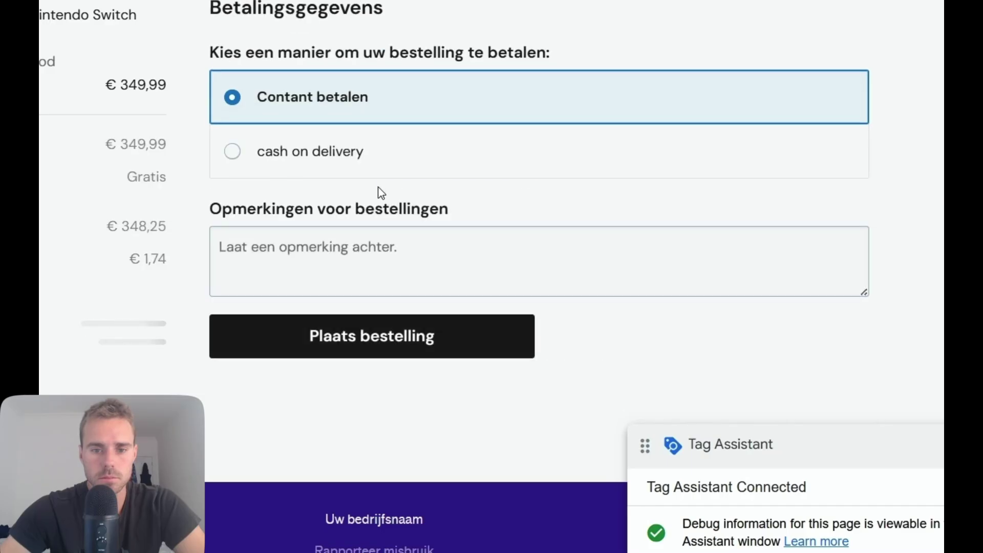
{"action": "left_click", "coordinate": [373, 352]}
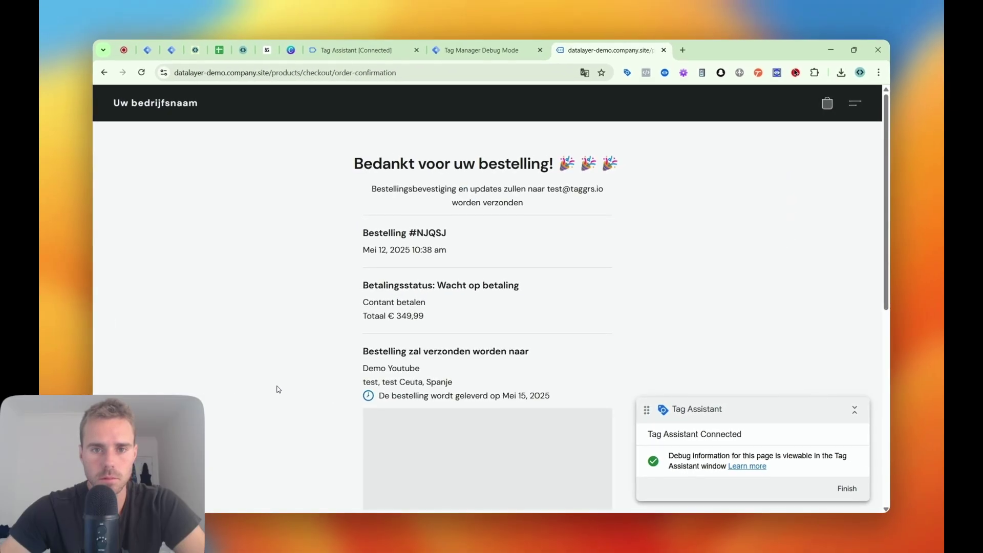
In Tag Assistant, inspect the details of the GA4 | purchase tag for the purchase event.
{"action": "left_click", "coordinate": [413, 45]}
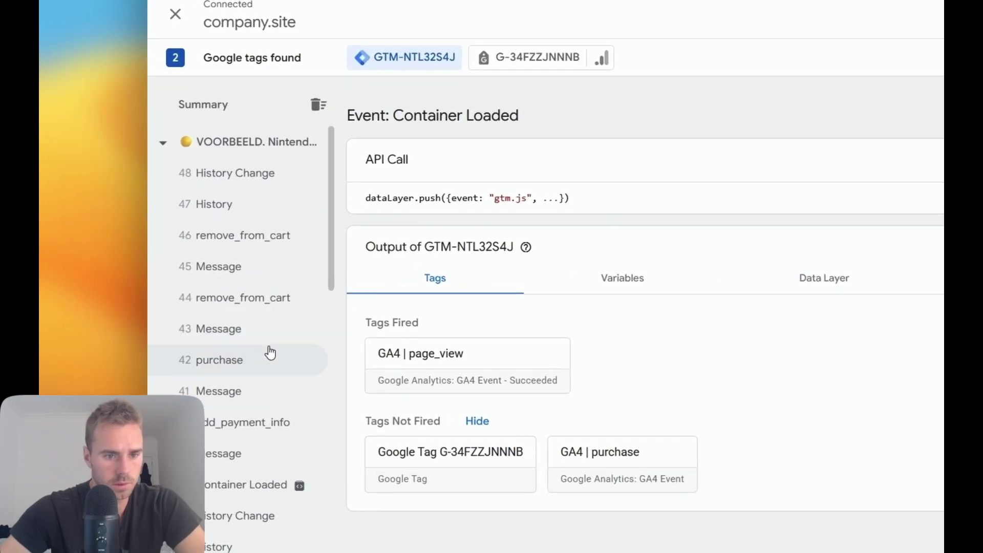
{"action": "left_click", "coordinate": [154, 332]}
{"action": "left_click", "coordinate": [473, 363]}
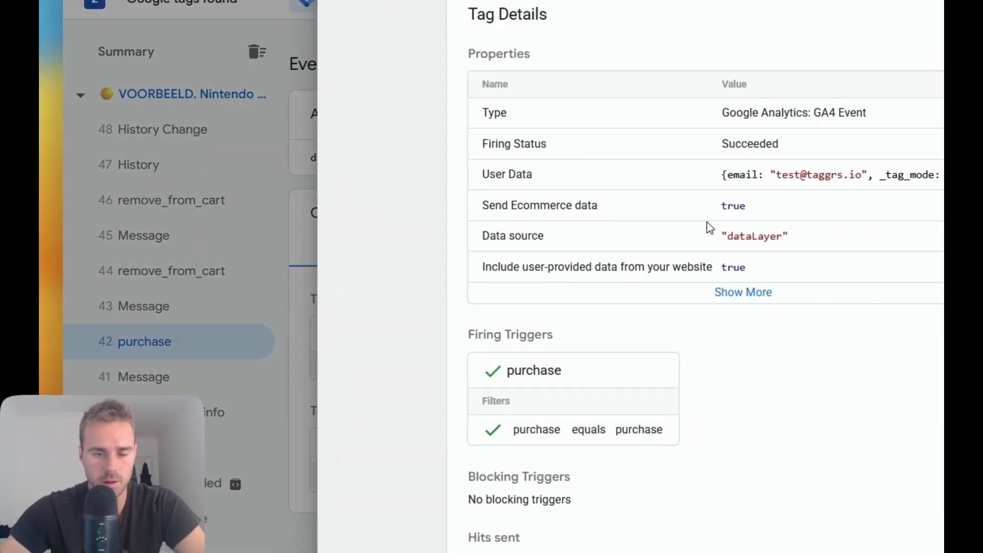
{"action": "left_click", "coordinate": [348, 226]}
Open the Purchase hit sent by G-34FZZJNNNB and highlight its collect request URL.
{"action": "left_click", "coordinate": [536, 146]}
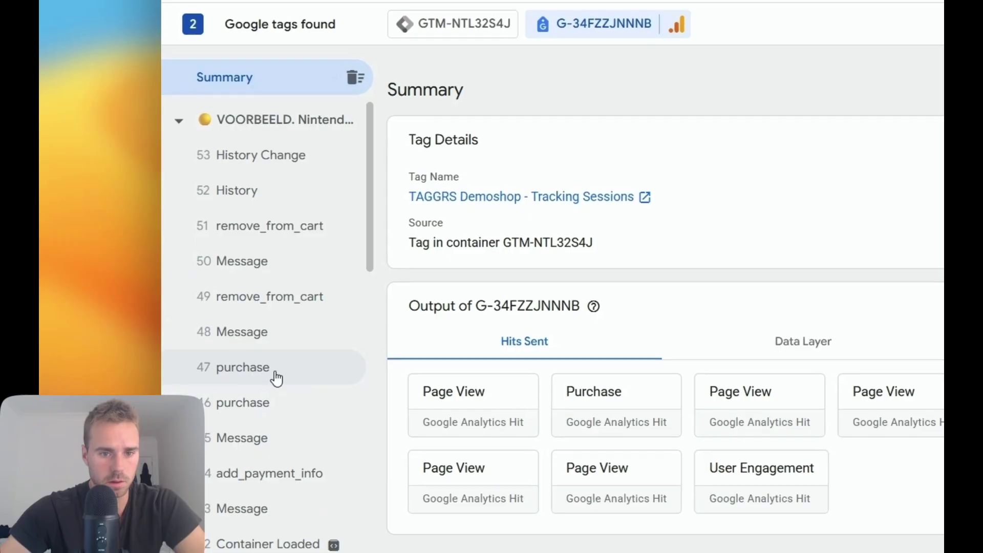
{"action": "left_click", "coordinate": [274, 394]}
{"action": "left_click", "coordinate": [298, 383]}
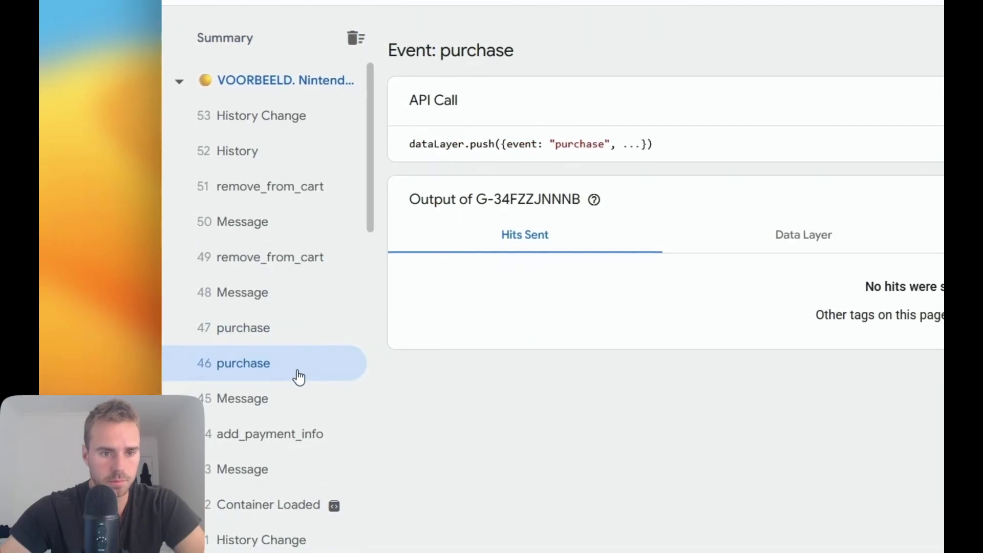
{"action": "left_click", "coordinate": [298, 327]}
{"action": "left_click", "coordinate": [479, 313]}
{"action": "triple_click", "coordinate": [513, 151]}
Look through the Purchase hit's parameters, highlighting the Ecommerce Item value.
{"action": "scroll", "coordinate": [518, 167], "scroll_direction": "down", "scroll_amount": 3}
{"action": "scroll", "coordinate": [665, 187], "scroll_direction": "up", "scroll_amount": 2}
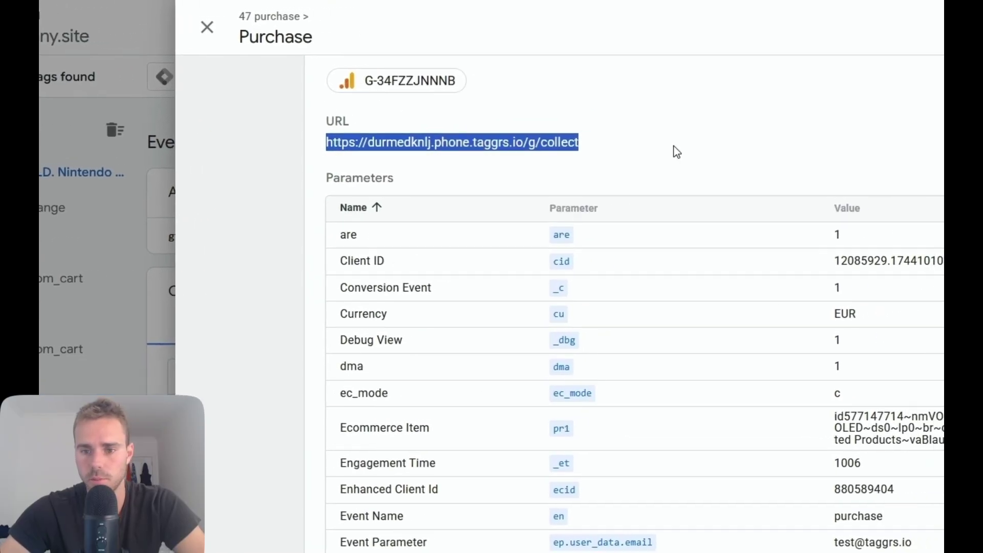
{"action": "scroll", "coordinate": [732, 186], "scroll_direction": "down", "scroll_amount": 2}
{"action": "scroll", "coordinate": [695, 198], "scroll_direction": "down", "scroll_amount": 5}
{"action": "scroll", "coordinate": [645, 207], "scroll_direction": "up", "scroll_amount": 2}
{"action": "triple_click", "coordinate": [641, 148]}
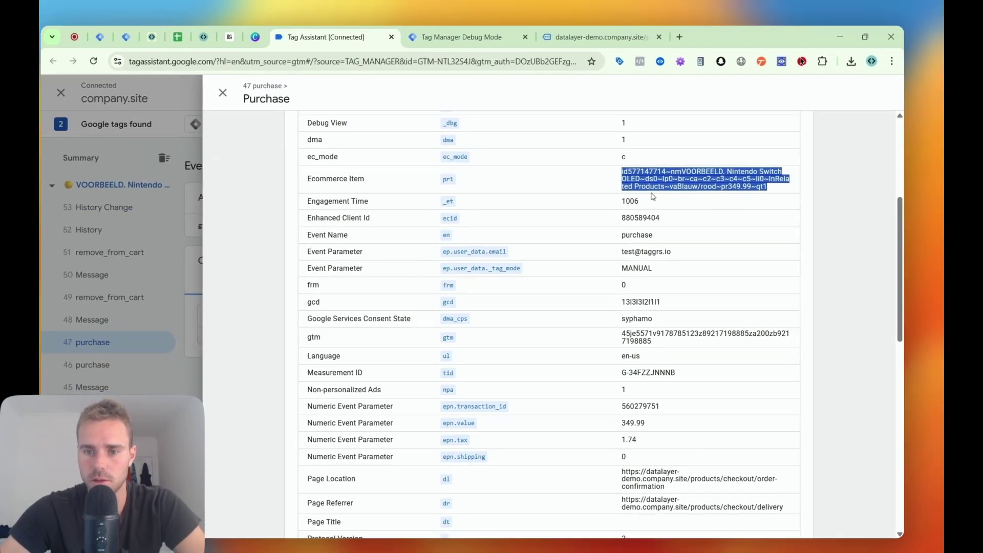
{"action": "scroll", "coordinate": [652, 196], "scroll_direction": "down", "scroll_amount": 10}
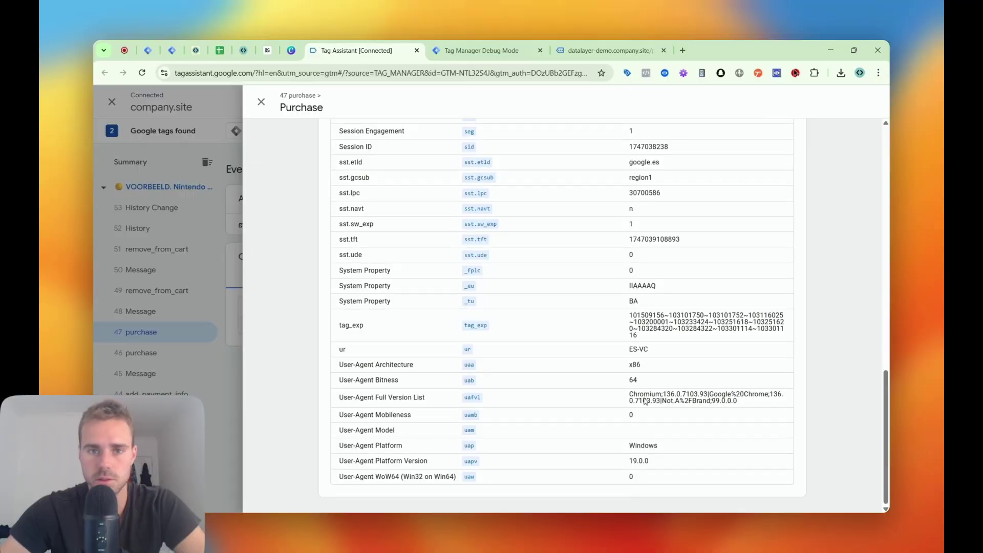
In the server container's debug view, review the Event Data of the incoming purchase event, including its items, transaction and user data.
{"action": "left_click", "coordinate": [444, 45]}
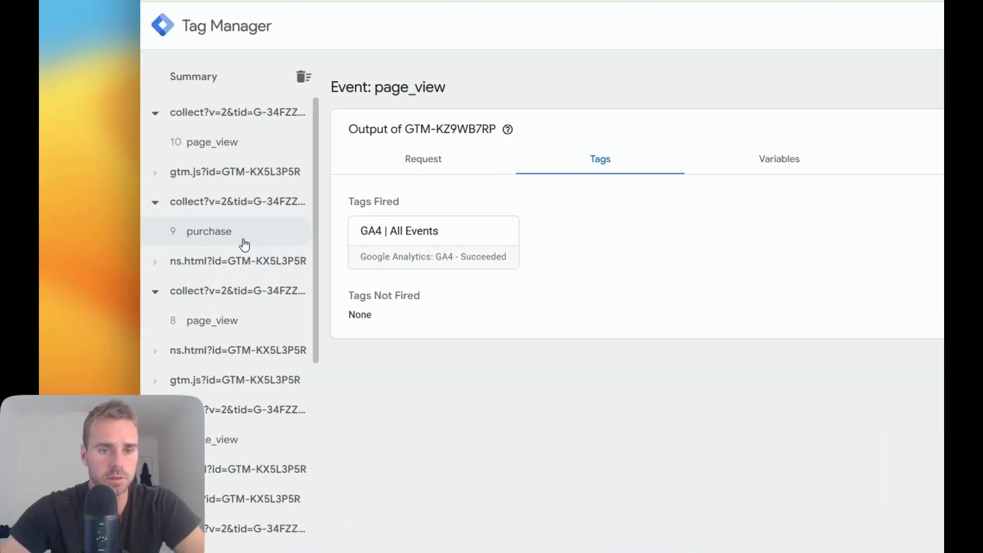
{"action": "left_click", "coordinate": [158, 245]}
{"action": "left_click", "coordinate": [699, 153]}
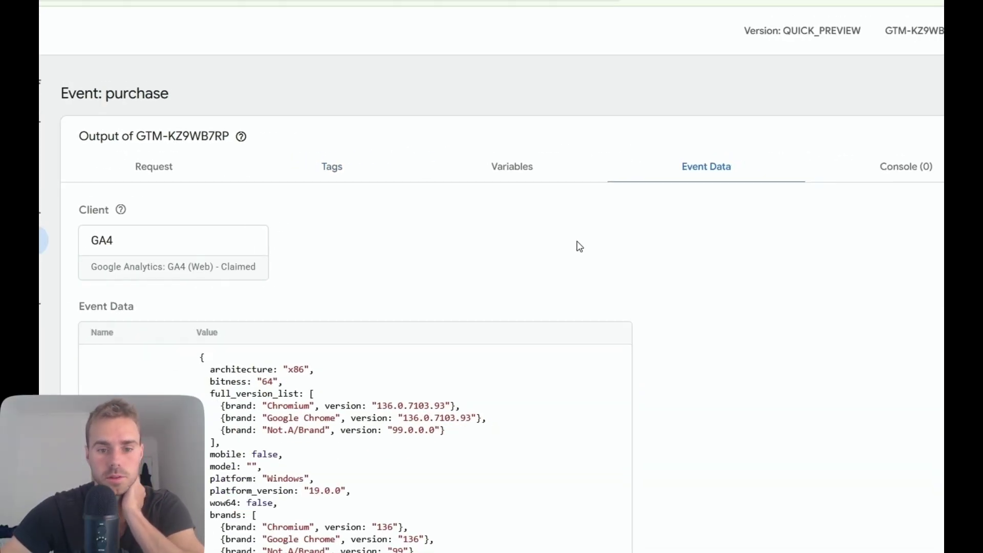
{"action": "scroll", "coordinate": [461, 256], "scroll_direction": "down", "scroll_amount": 5}
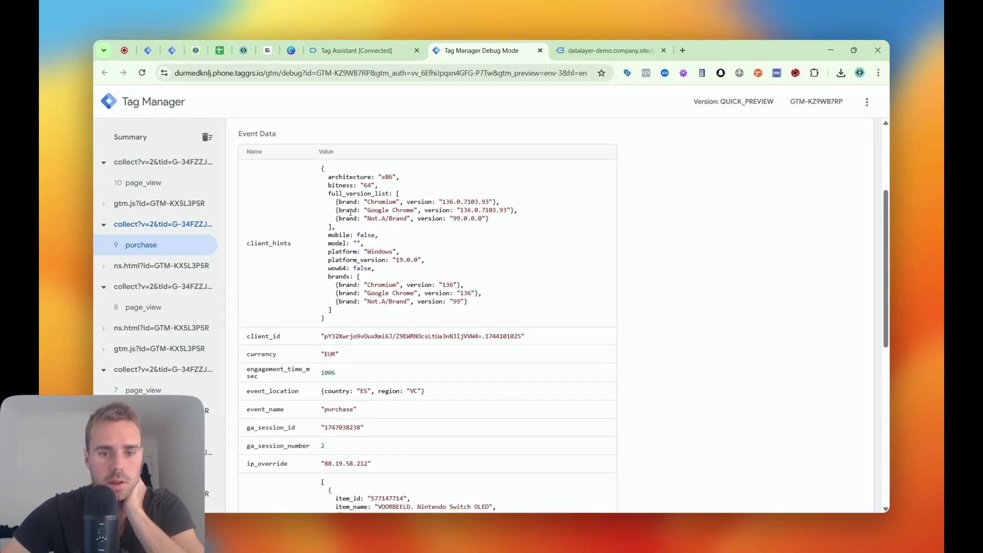
{"action": "scroll", "coordinate": [351, 211], "scroll_direction": "down", "scroll_amount": 5}
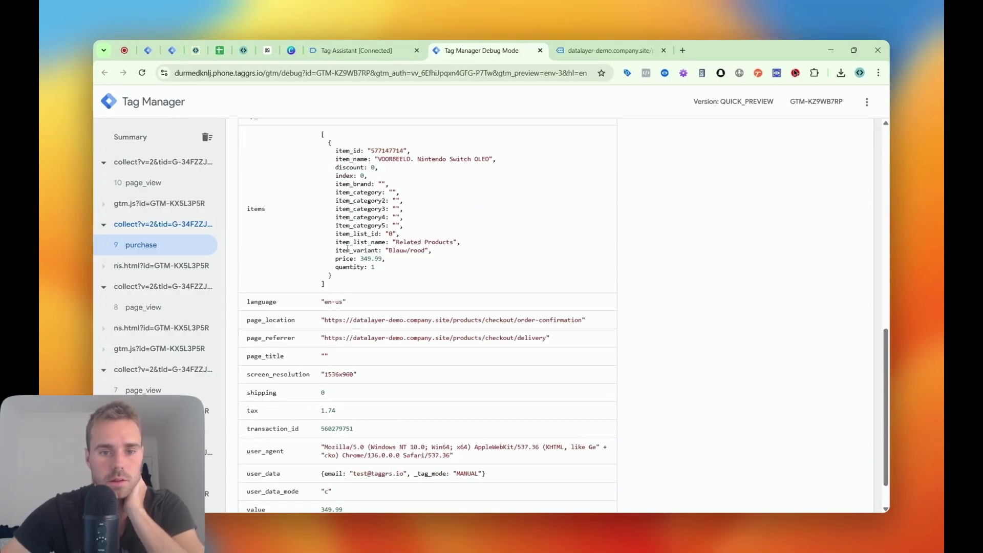
{"action": "scroll", "coordinate": [362, 239], "scroll_direction": "up", "scroll_amount": 1}
{"action": "scroll", "coordinate": [385, 300], "scroll_direction": "down", "scroll_amount": 2}
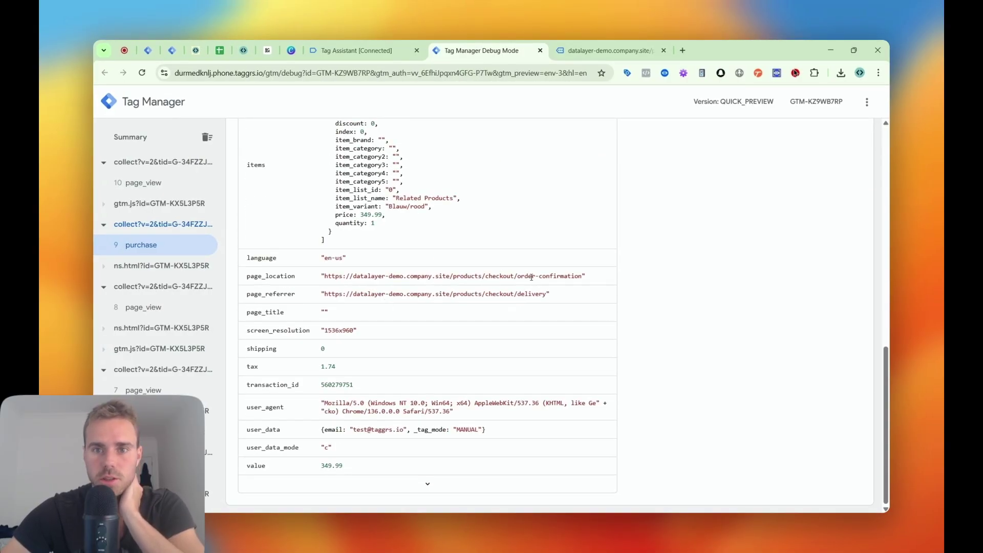
{"action": "scroll", "coordinate": [531, 276], "scroll_direction": "up", "scroll_amount": 10}
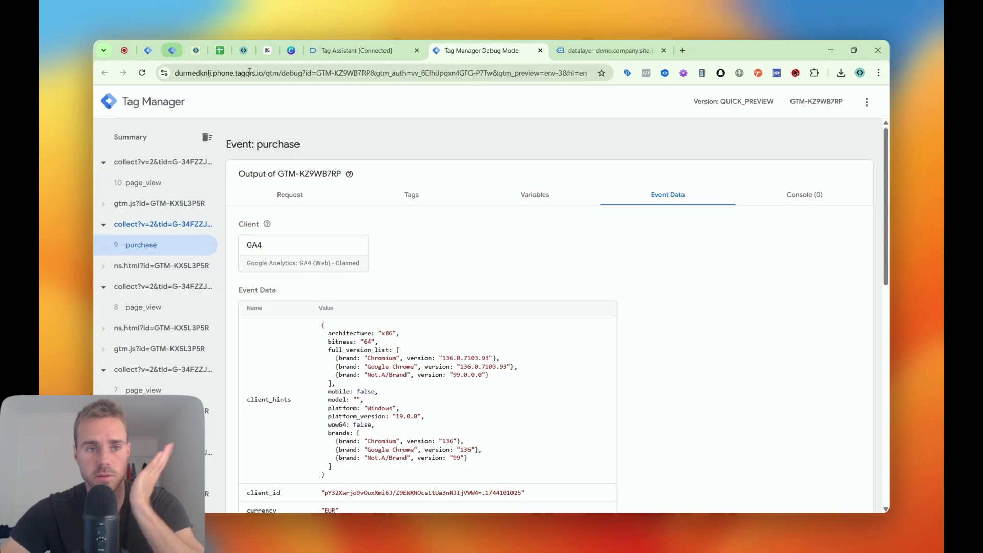
View the tags in the web container GTM-NTL32S4J and open the Tags list of the server container GTM-KZ9WB7RP.
{"action": "left_click", "coordinate": [165, 45]}
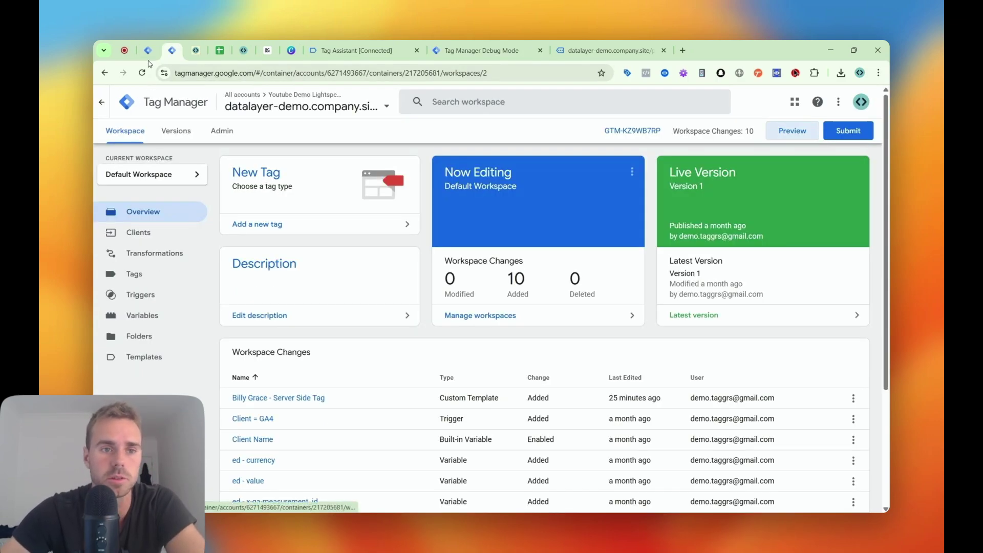
{"action": "left_click", "coordinate": [149, 51]}
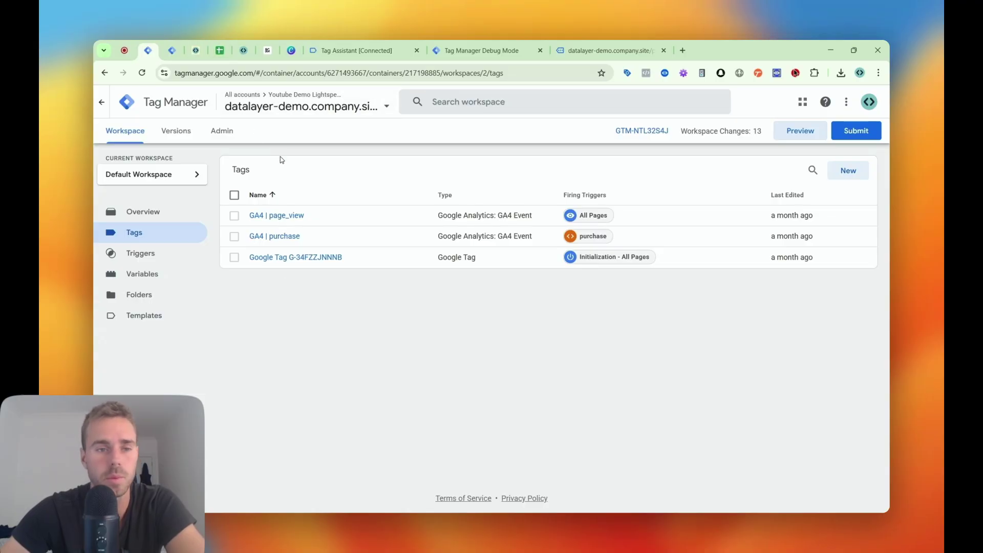
{"action": "left_click", "coordinate": [167, 45]}
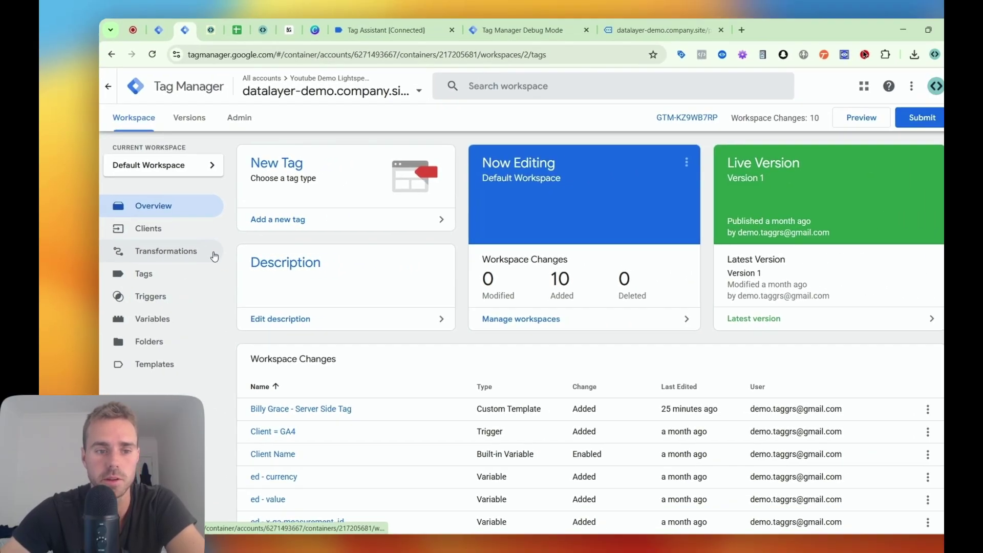
{"action": "left_click", "coordinate": [266, 282]}
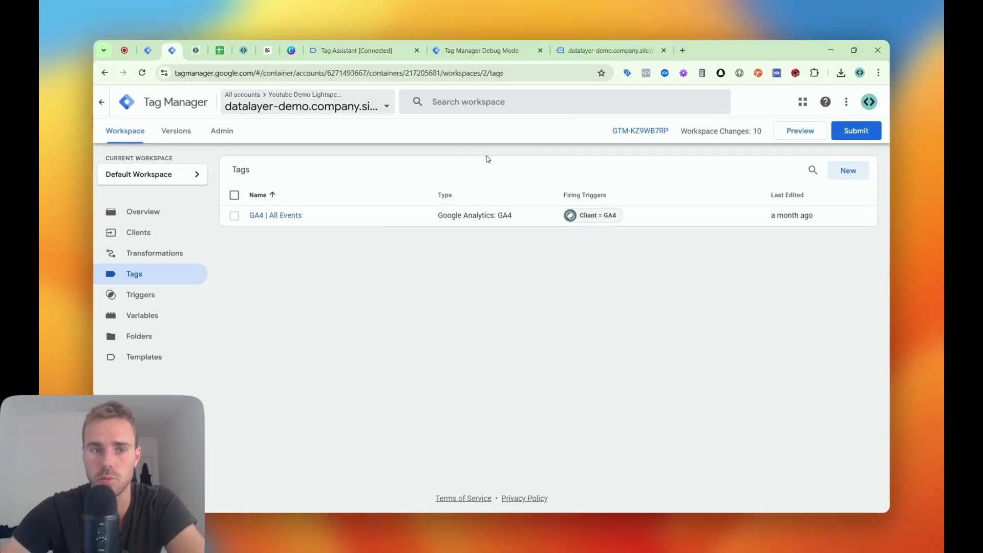
Mark "Setup Web GA4: pageview & purchase" as done in the BillyGrace checklist of the TAGGRS Video's spreadsheet.
{"action": "left_click", "coordinate": [220, 49]}
{"action": "left_click", "coordinate": [143, 217]}
{"action": "left_click", "coordinate": [225, 207]}
{"action": "left_click", "coordinate": [224, 223]}
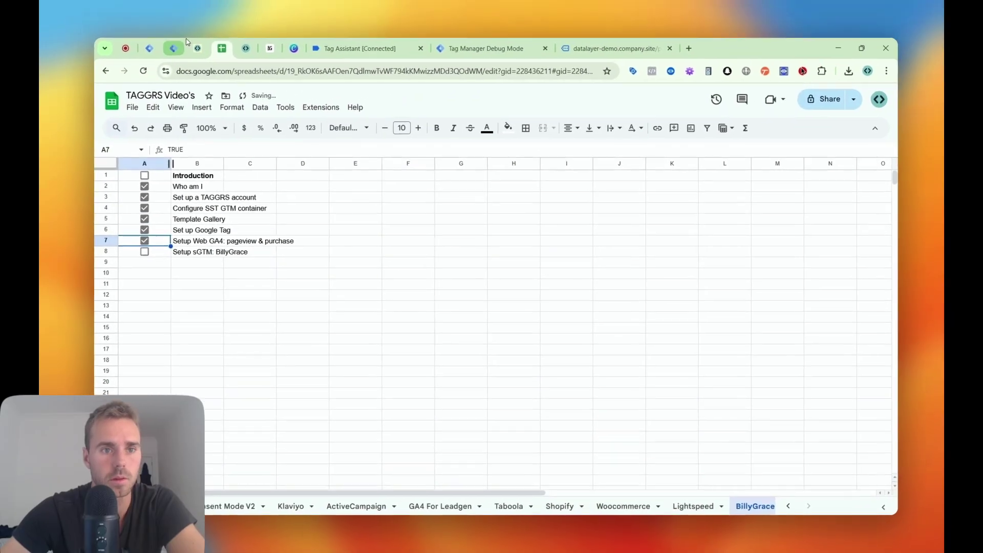
Create a new tag in the server container with the Billy Grace - Server Side Tag type, searching the Community Template Gallery for it.
{"action": "left_click", "coordinate": [174, 47]}
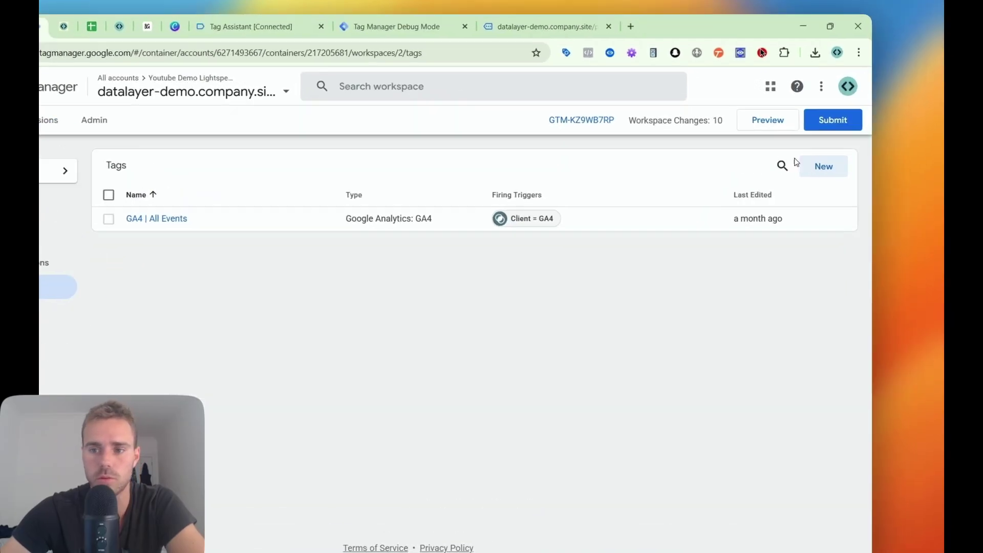
{"action": "left_click", "coordinate": [847, 170]}
{"action": "left_click", "coordinate": [332, 152]}
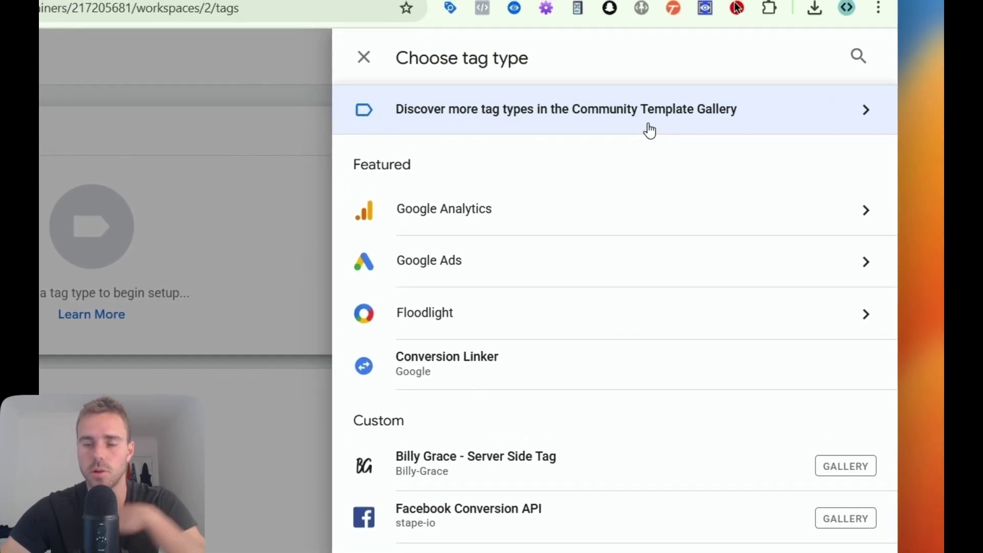
{"action": "left_click", "coordinate": [737, 10]}
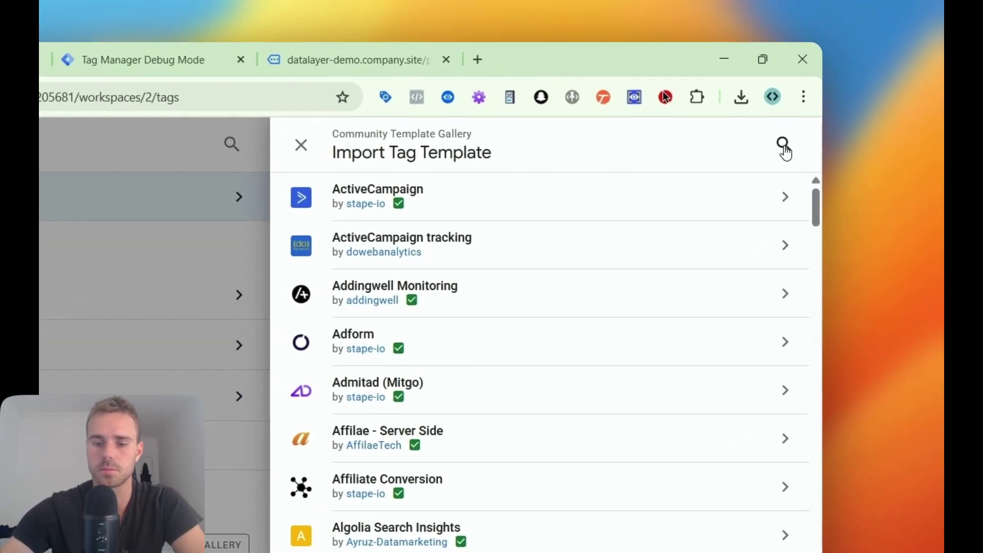
{"action": "left_click", "coordinate": [865, 101]}
{"action": "type", "text": "bill"}
{"action": "left_click", "coordinate": [555, 199]}
{"action": "left_click", "coordinate": [713, 155]}
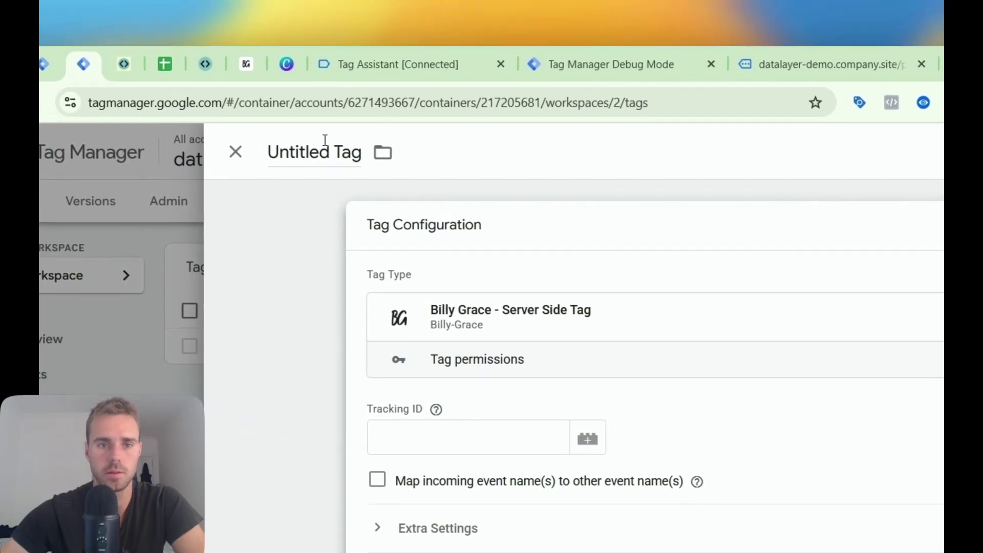
Name the tag BillyGrace | All Events and set its Tracking ID to ID-D8-C166A9, copied from the Billy Grace pixel code page.
{"action": "left_click", "coordinate": [344, 145]}
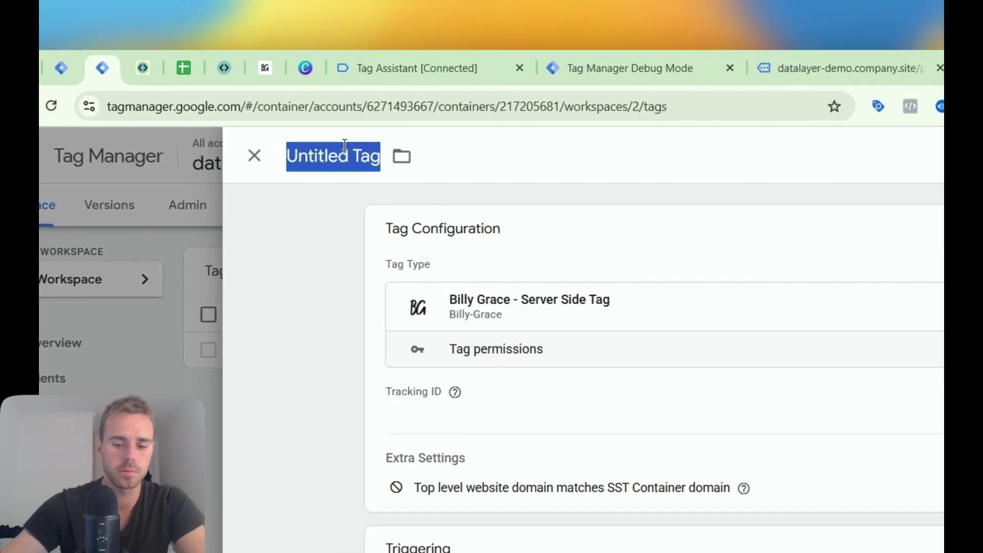
{"action": "type", "text": "Bo"}
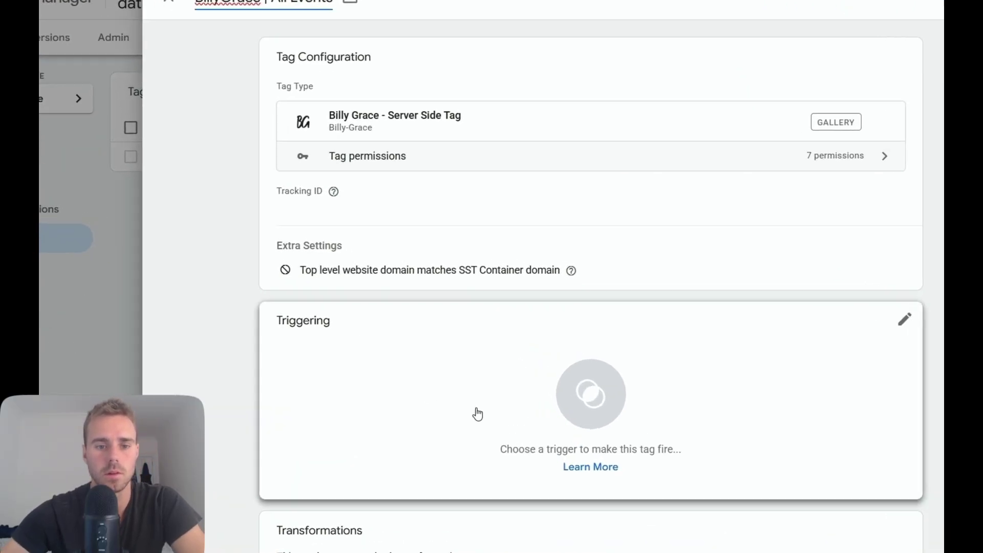
{"action": "left_click", "coordinate": [451, 277]}
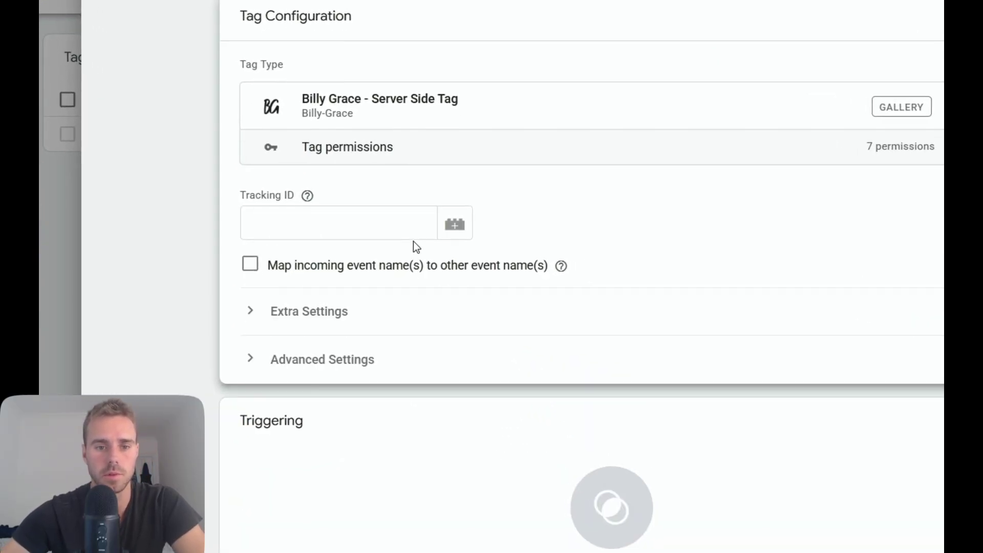
{"action": "left_click", "coordinate": [396, 273]}
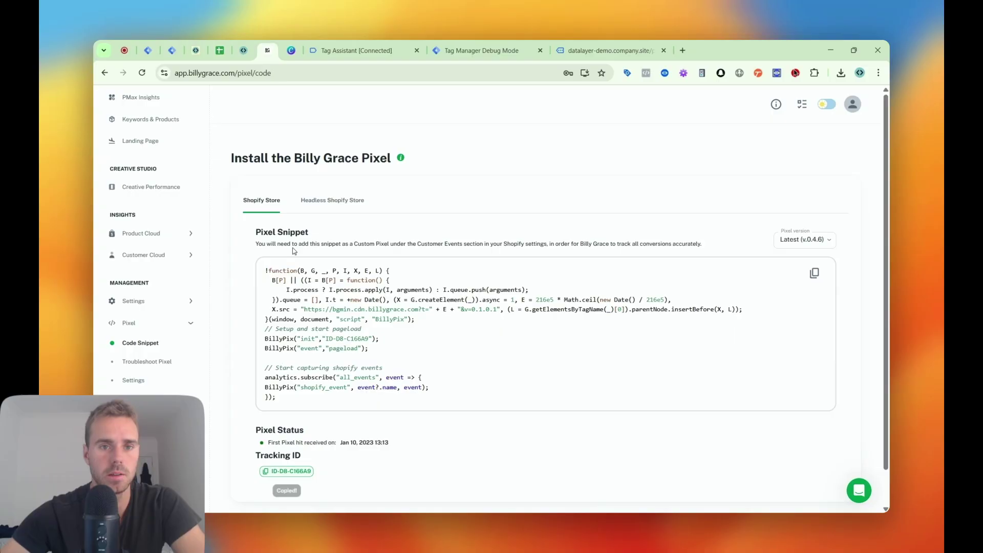
{"action": "left_click", "coordinate": [174, 46]}
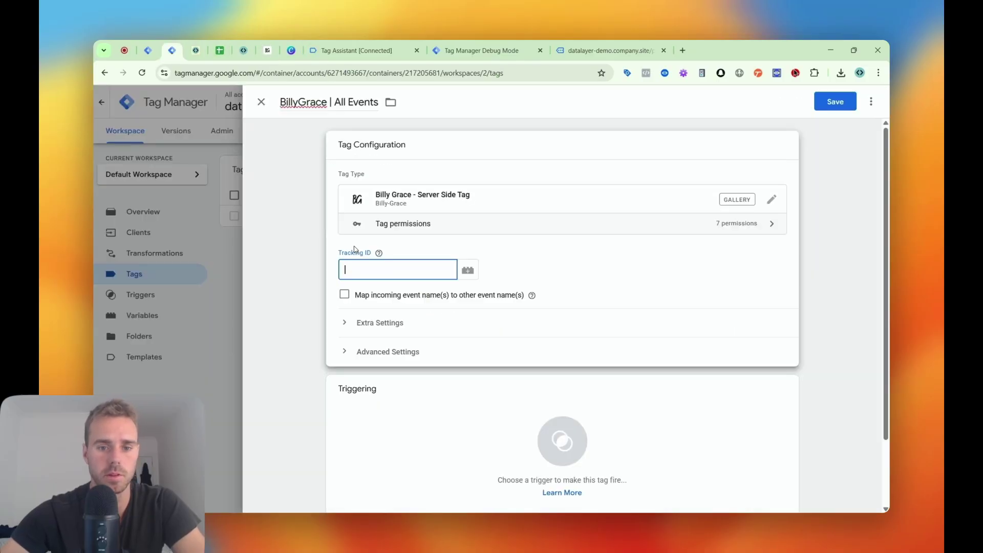
Check the configuration of the Client = GA4 trigger and assign it as the firing trigger of the Billy Grace tag.
{"action": "left_click", "coordinate": [358, 427]}
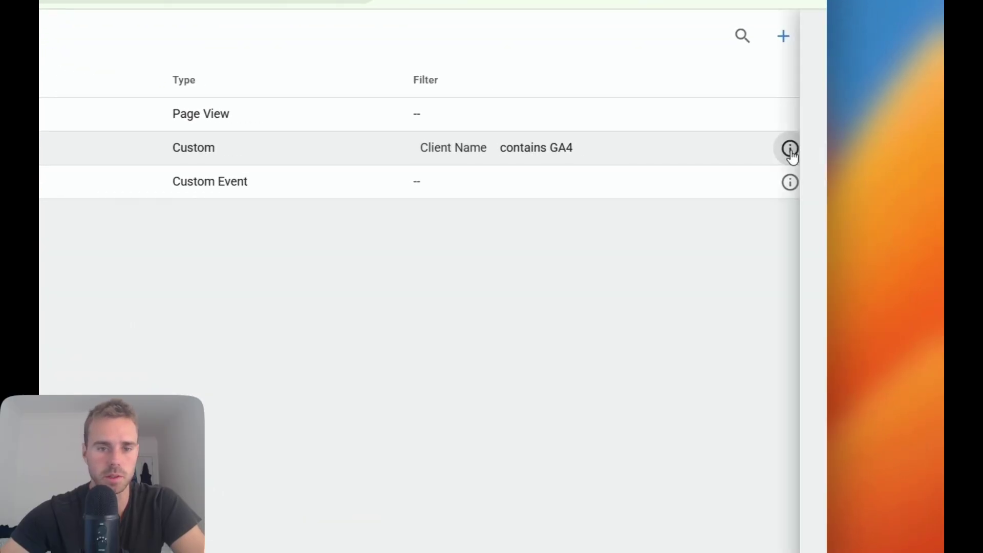
{"action": "left_click", "coordinate": [870, 170]}
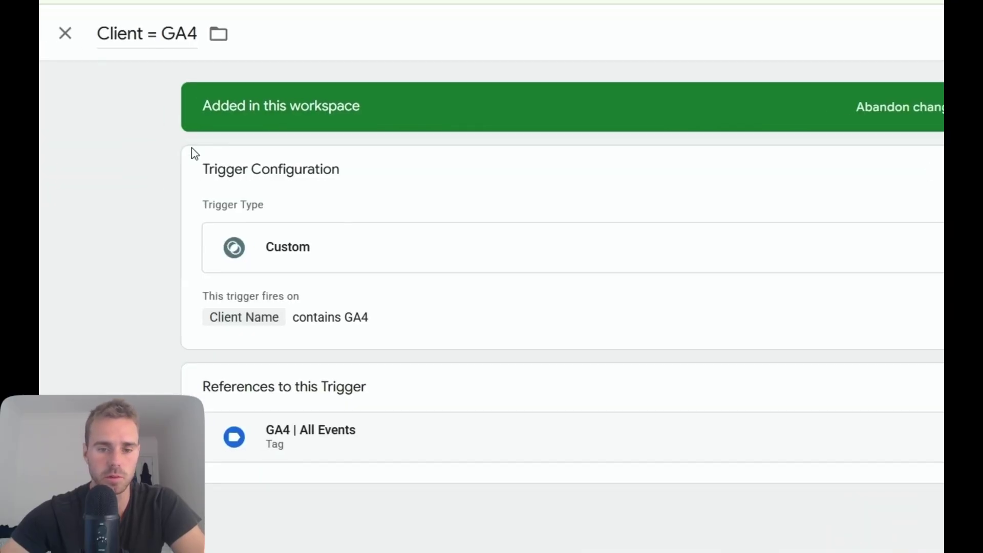
{"action": "left_click", "coordinate": [207, 164]}
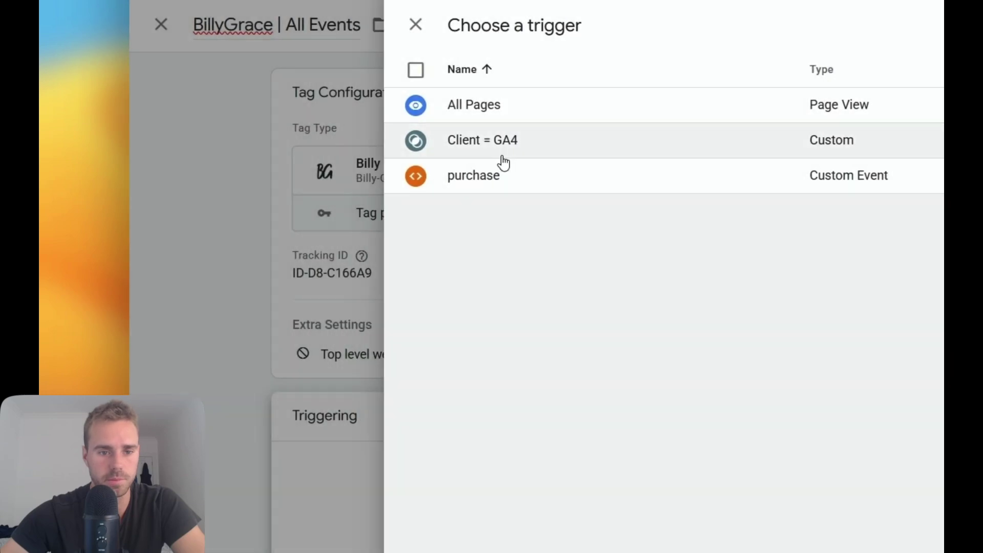
{"action": "left_click", "coordinate": [501, 157]}
Expand the tag's Extra Settings and try mapping incoming event names to other names, opening a new mapping row.
{"action": "left_click", "coordinate": [287, 175]}
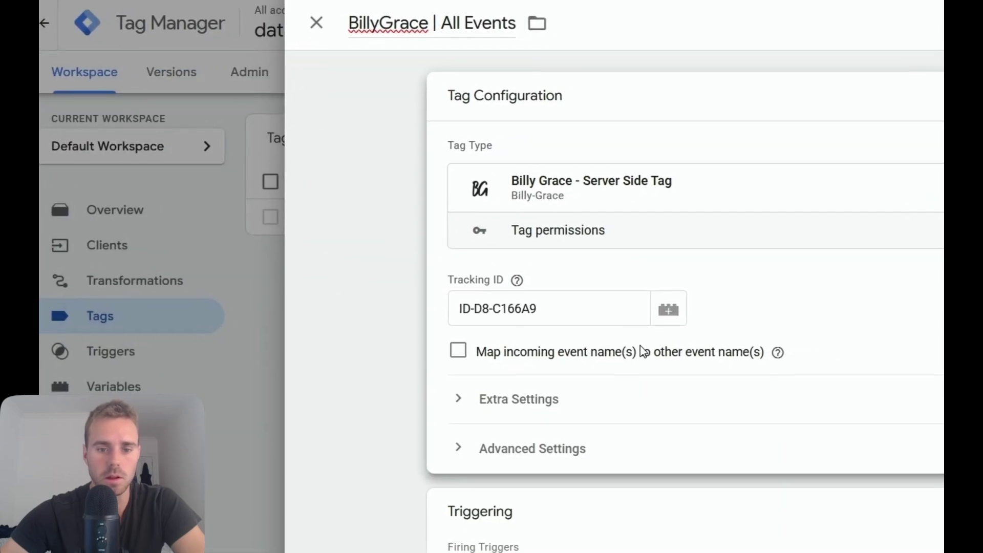
{"action": "left_click", "coordinate": [531, 385]}
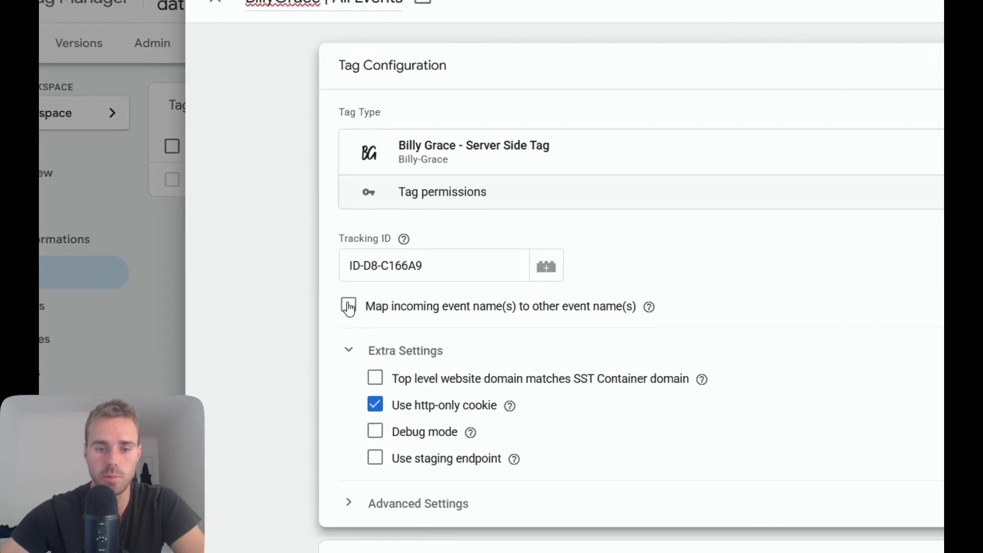
{"action": "left_click", "coordinate": [344, 294]}
{"action": "left_click", "coordinate": [391, 376]}
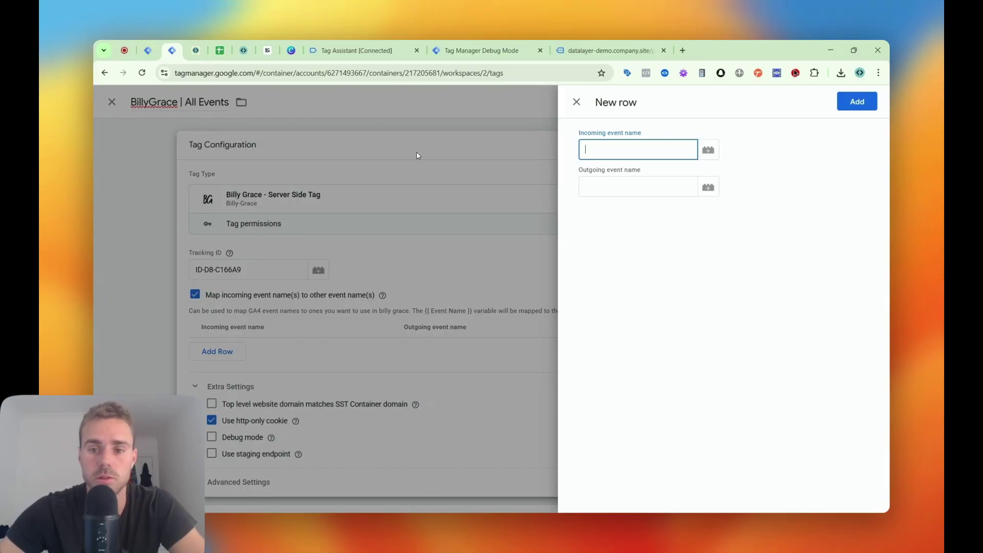
{"action": "left_click", "coordinate": [640, 190]}
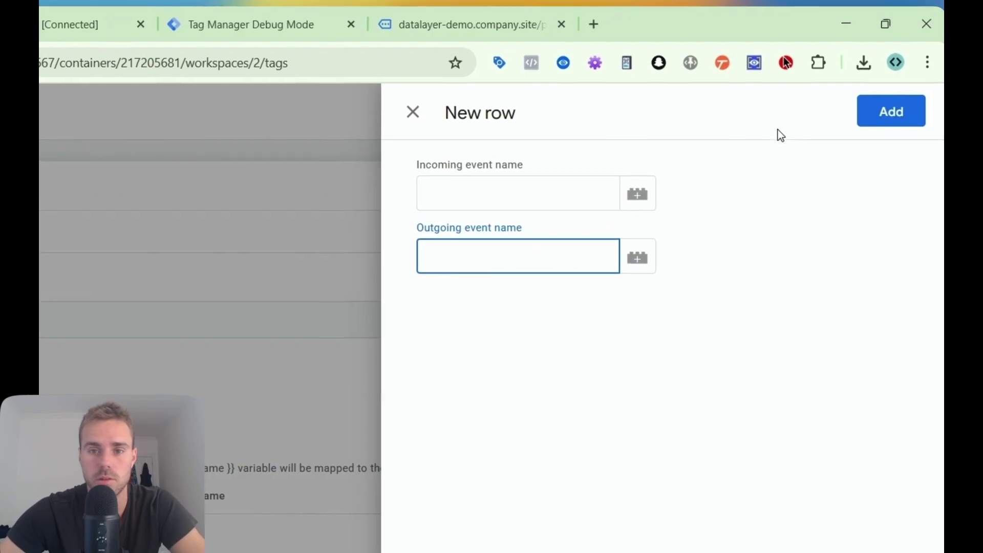
{"action": "left_click", "coordinate": [525, 33]}
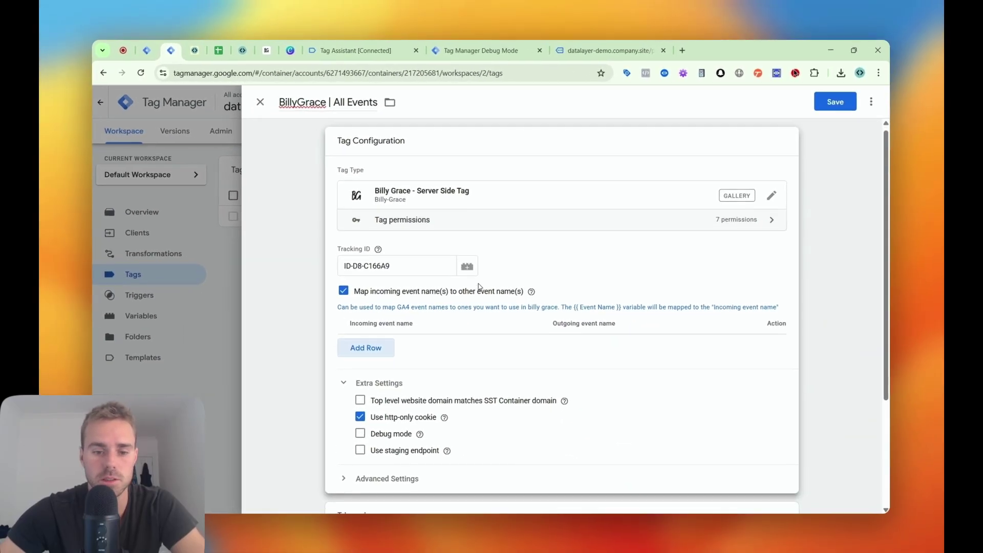
Turn off the mapping of incoming event names and save the BillyGrace | All Events tag.
{"action": "scroll", "coordinate": [532, 292], "scroll_direction": "down", "scroll_amount": 3}
{"action": "scroll", "coordinate": [646, 228], "scroll_direction": "up", "scroll_amount": 2}
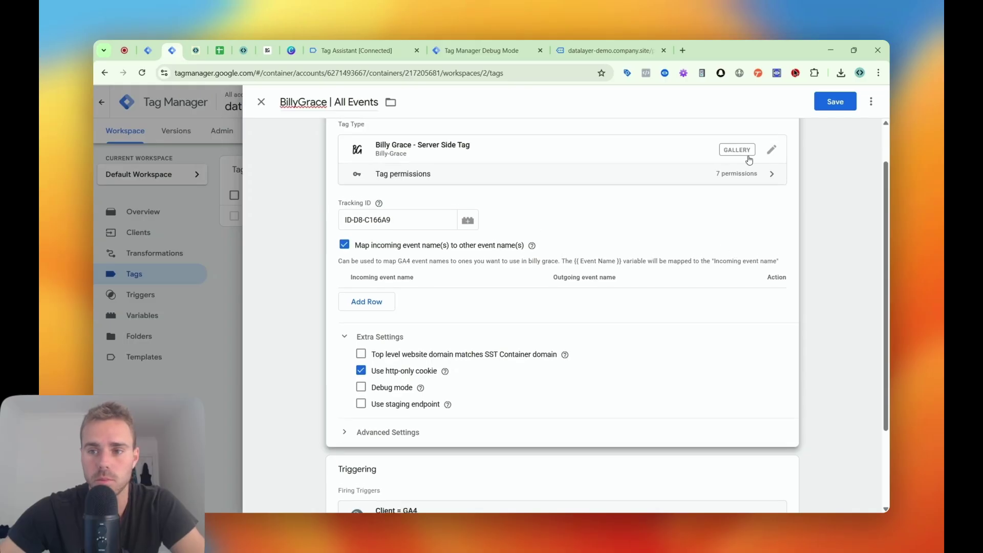
{"action": "scroll", "coordinate": [640, 180], "scroll_direction": "up", "scroll_amount": 1}
{"action": "left_click", "coordinate": [832, 102]}
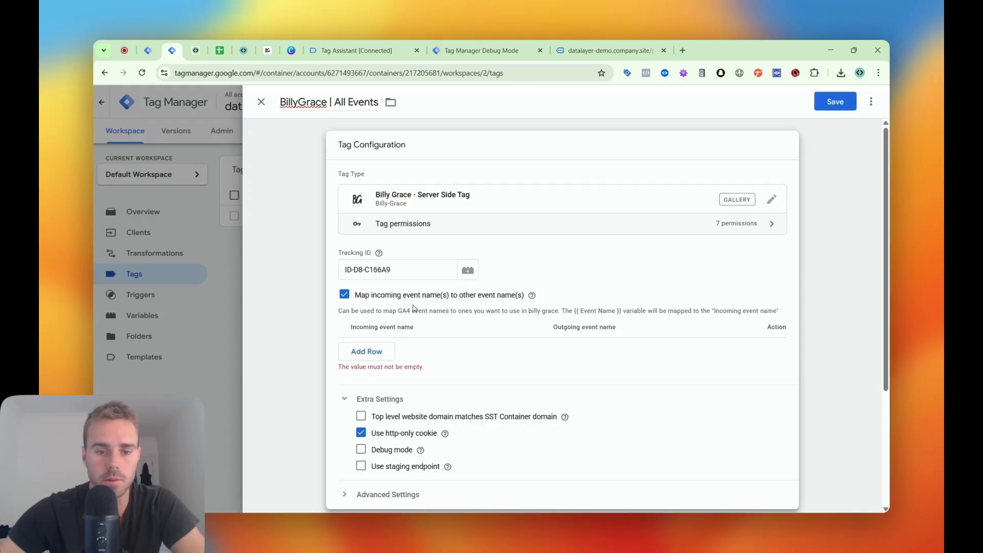
{"action": "left_click", "coordinate": [344, 294]}
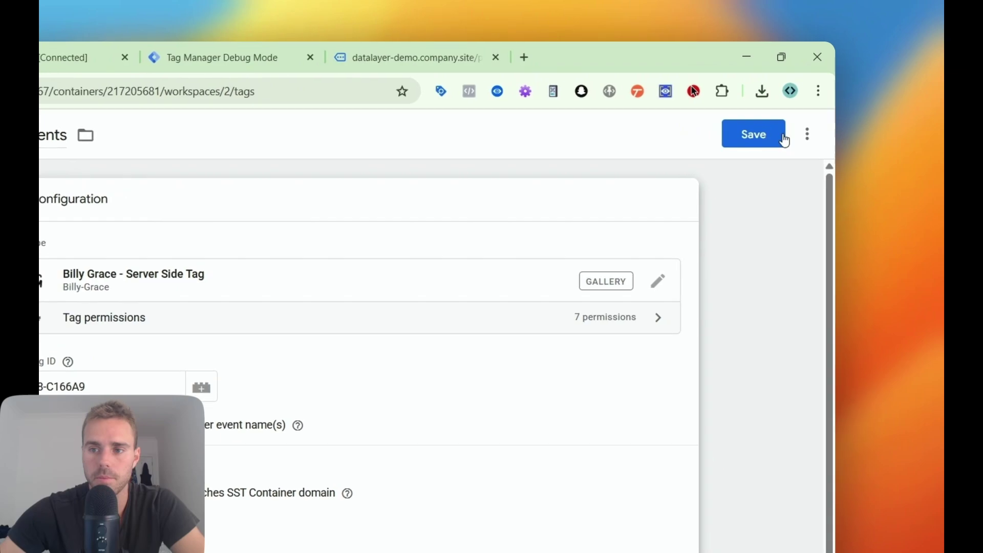
{"action": "left_click", "coordinate": [852, 103]}
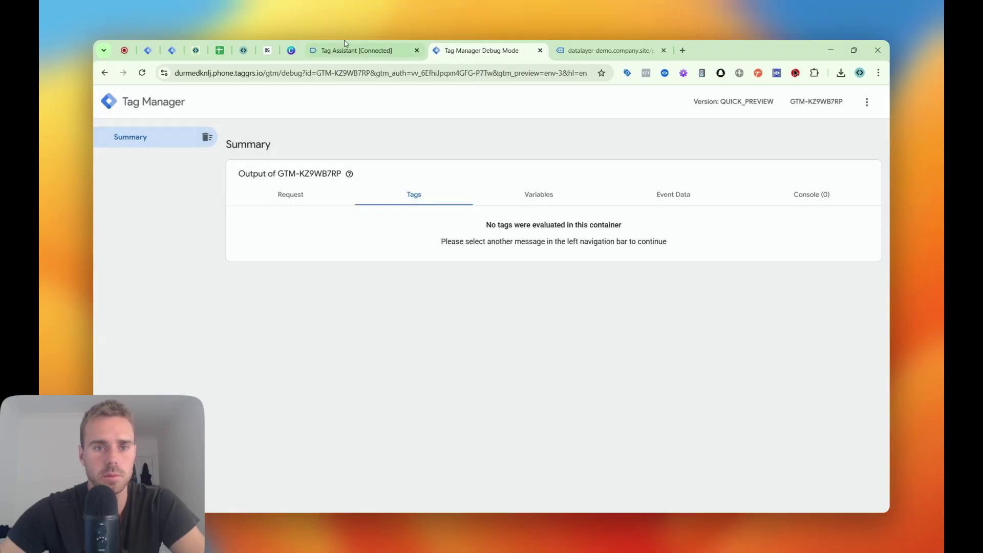
Leave the demo shop's order confirmation for its home page to trigger new preview events, and return to Tag Assistant.
{"action": "left_click", "coordinate": [344, 45]}
{"action": "left_click", "coordinate": [644, 44]}
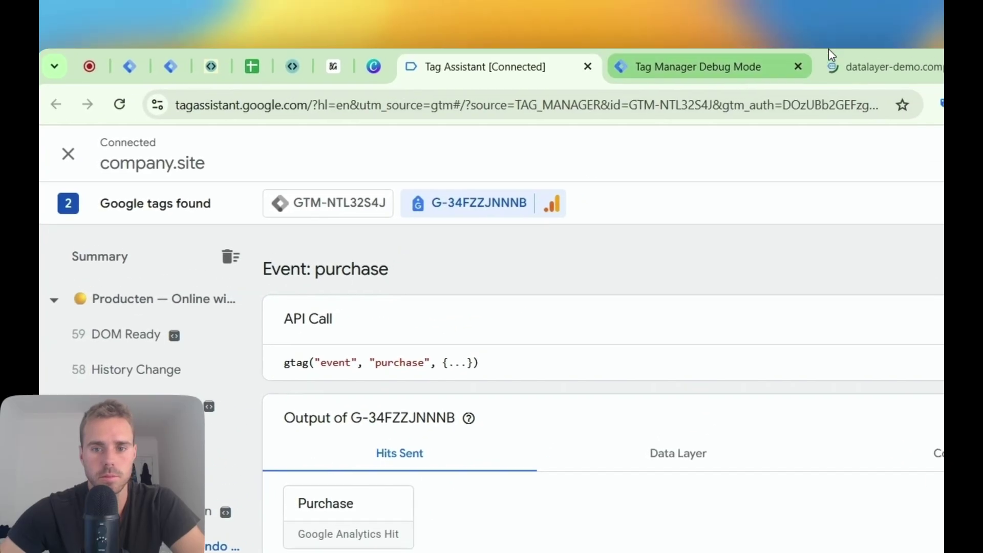
{"action": "left_click", "coordinate": [829, 61]}
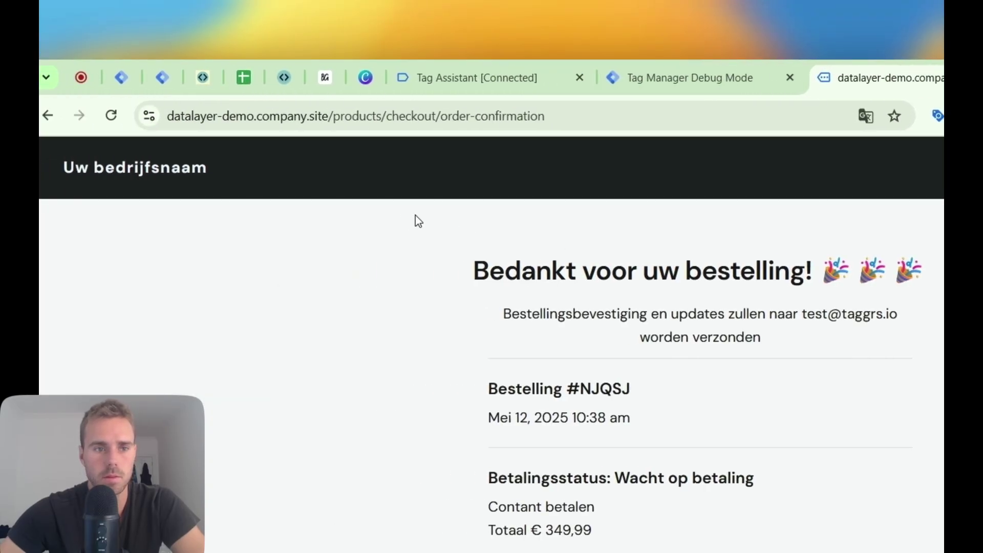
{"action": "left_click", "coordinate": [70, 185]}
{"action": "left_click", "coordinate": [487, 67]}
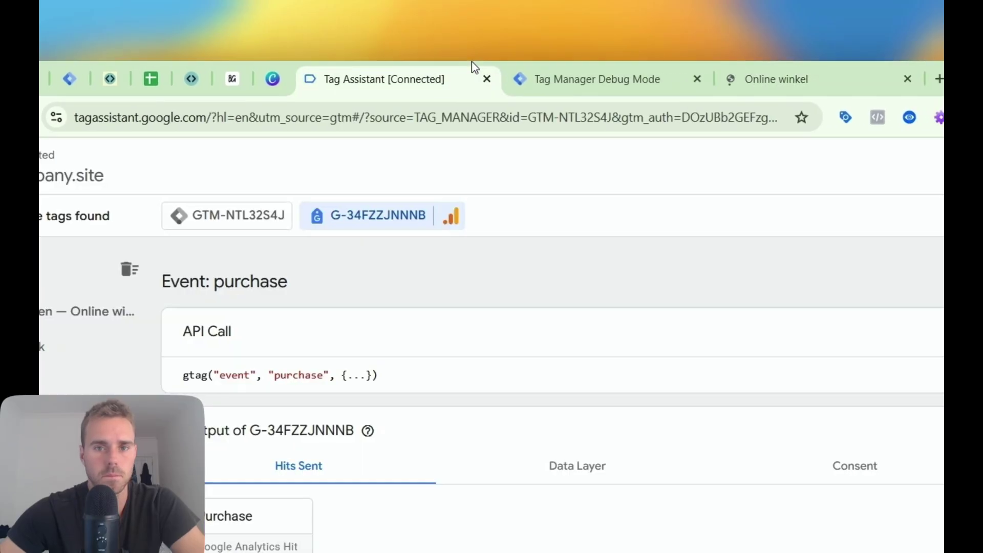
Switch to the demo shop, open the Nintendo Switch OLED product and add it in Blauw/rood to the cart.
{"action": "left_click", "coordinate": [619, 67]}
{"action": "left_click", "coordinate": [803, 72]}
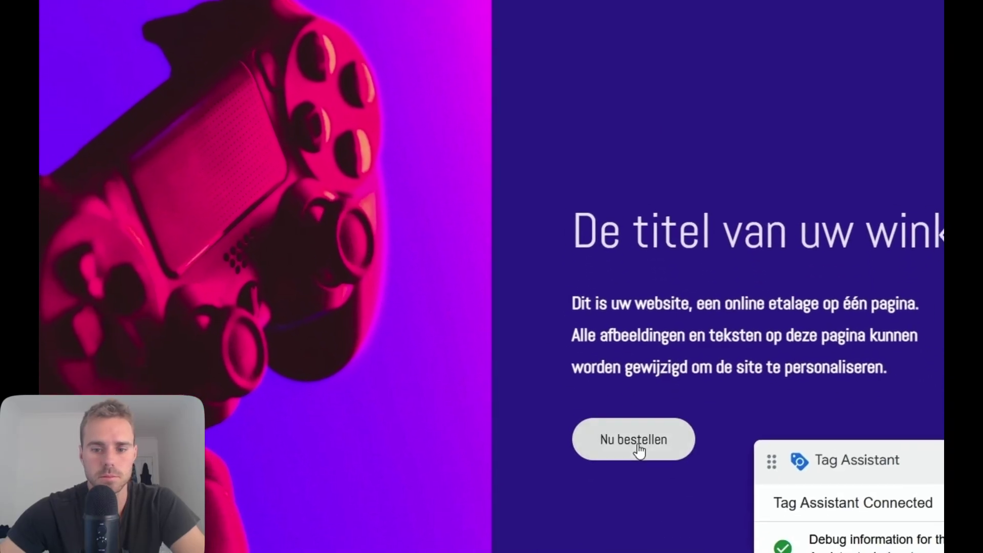
{"action": "scroll", "coordinate": [647, 148], "scroll_direction": "down", "scroll_amount": 10}
{"action": "left_click", "coordinate": [633, 134]}
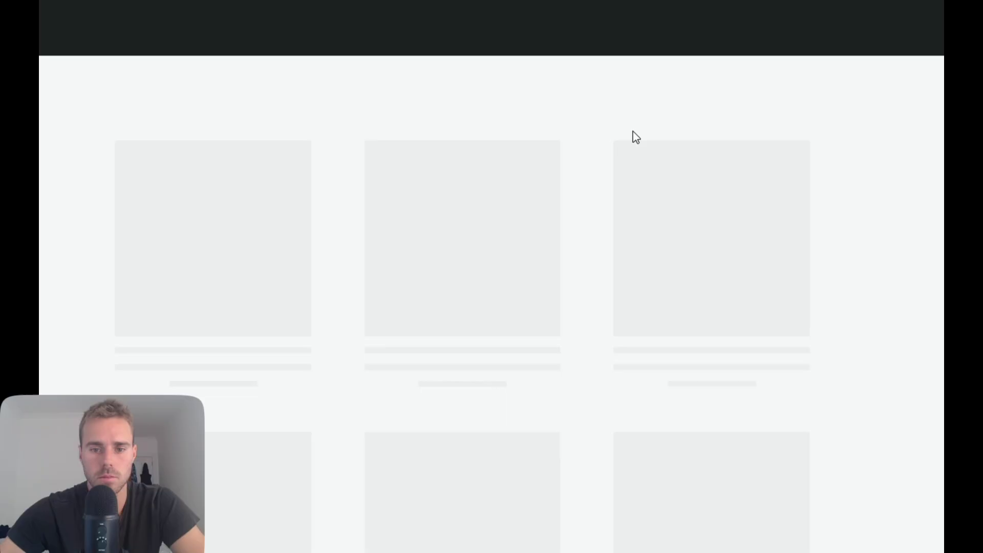
{"action": "scroll", "coordinate": [650, 297], "scroll_direction": "down", "scroll_amount": 5}
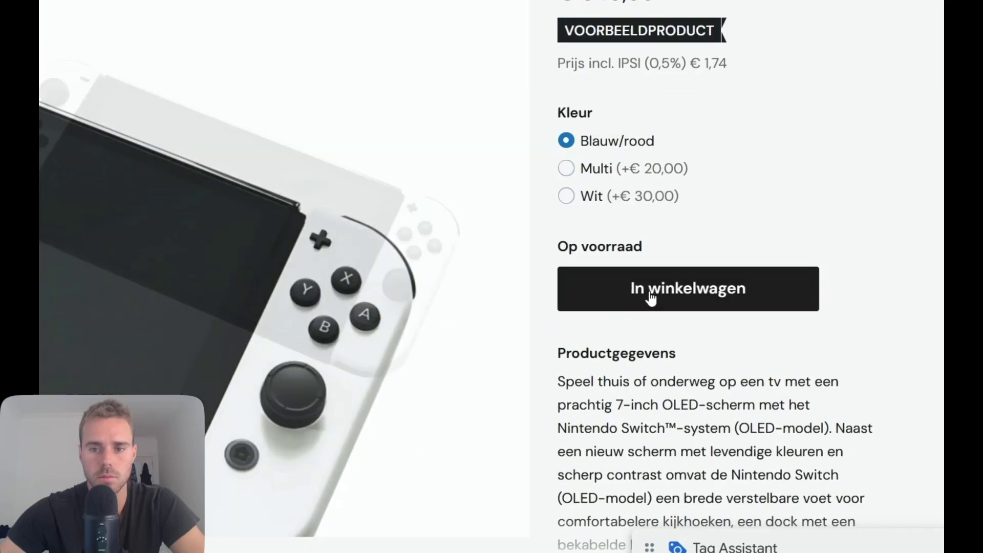
{"action": "left_click", "coordinate": [651, 298]}
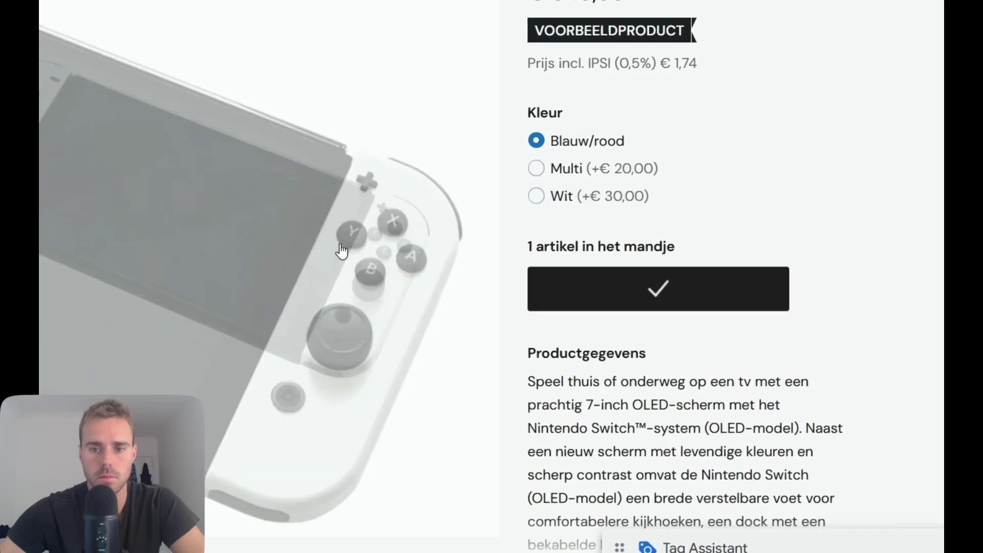
Proceed to the shop's checkout and continue with the prefilled e-mail and shipping address details.
{"action": "scroll", "coordinate": [614, 230], "scroll_direction": "down", "scroll_amount": 5}
{"action": "left_click", "coordinate": [561, 128]}
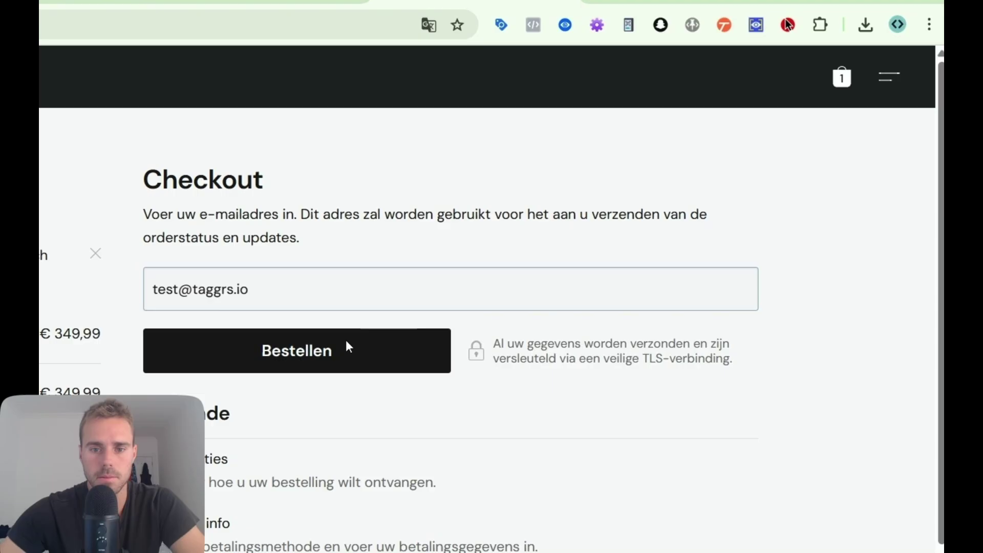
{"action": "left_click", "coordinate": [347, 347]}
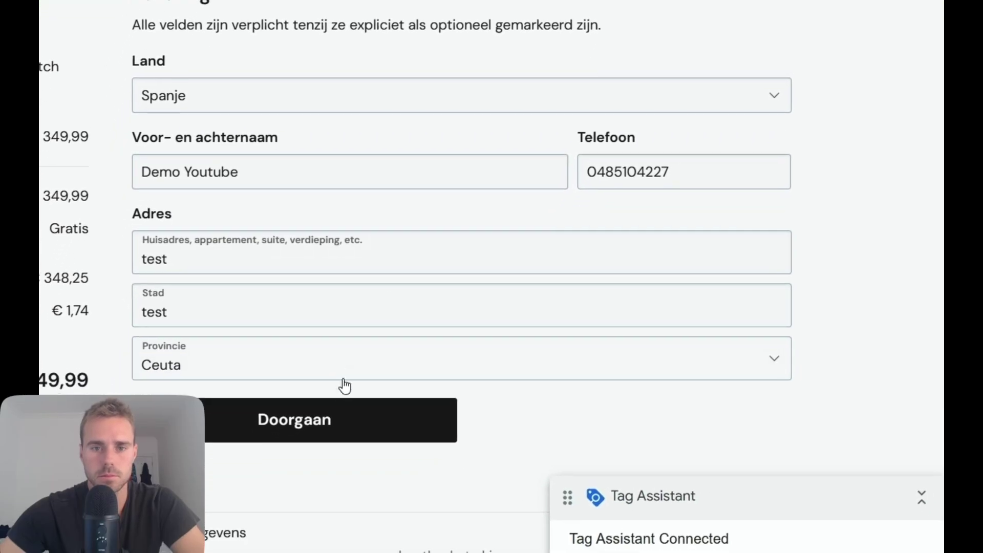
{"action": "left_click", "coordinate": [344, 412]}
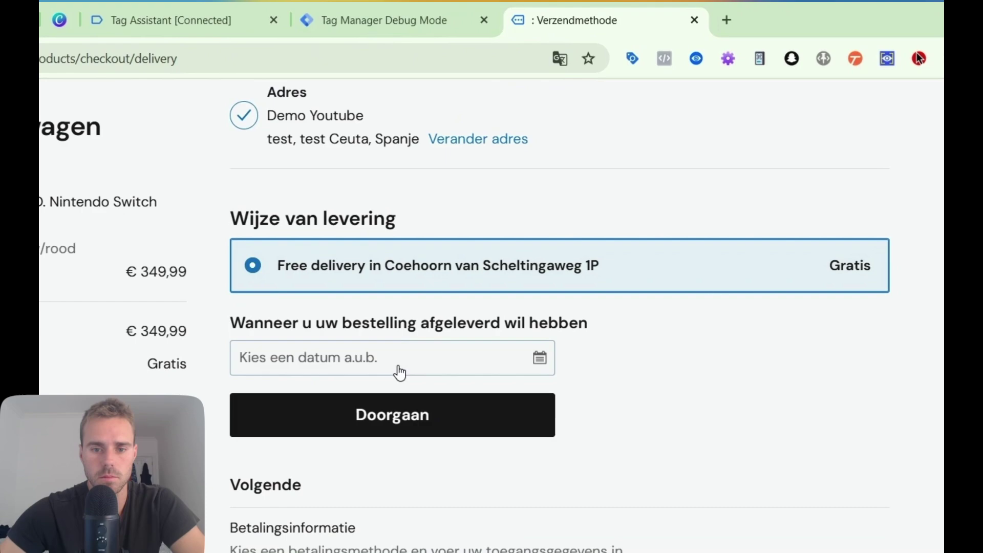
Set the delivery date to Mei 15, 2025 and complete the test order with free delivery.
{"action": "left_click", "coordinate": [397, 416]}
{"action": "left_click", "coordinate": [375, 552]}
{"action": "left_click", "coordinate": [435, 298]}
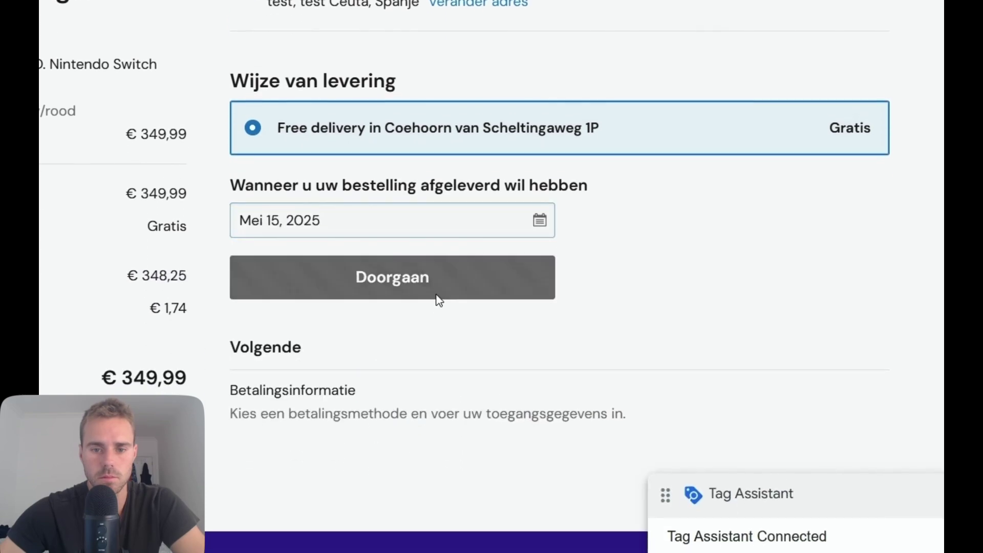
{"action": "left_click", "coordinate": [350, 381]}
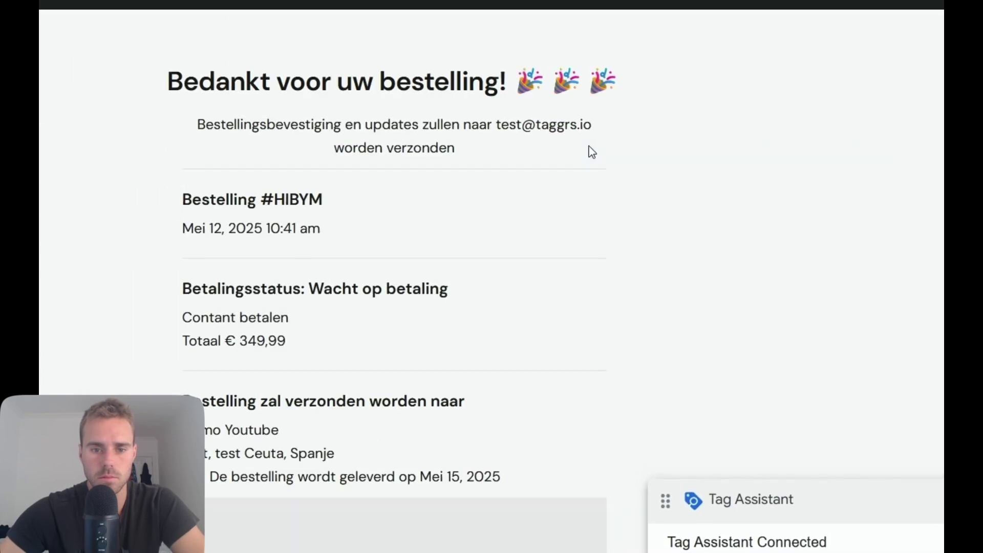
{"action": "scroll", "coordinate": [520, 193], "scroll_direction": "down", "scroll_amount": 5}
Inspect the BillyGrace | All Events tag and its outgoing HTTP request for the latest page_view event in the server preview.
{"action": "left_click", "coordinate": [464, 4]}
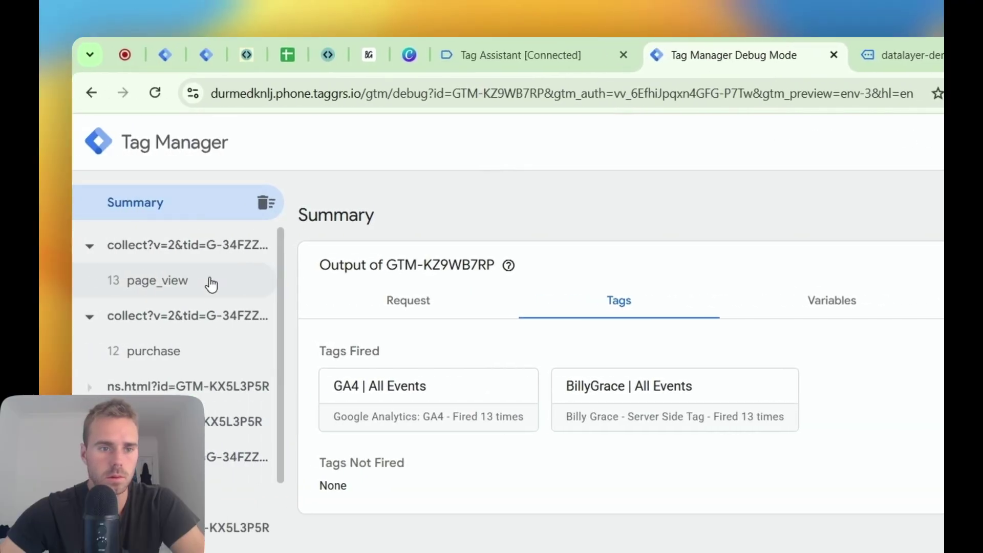
{"action": "left_click", "coordinate": [290, 284]}
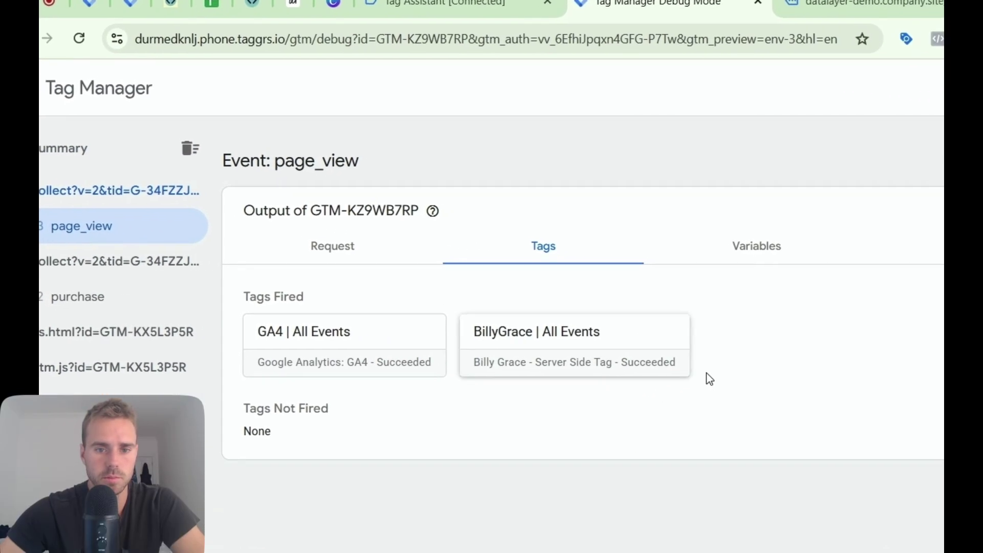
{"action": "left_click", "coordinate": [793, 417]}
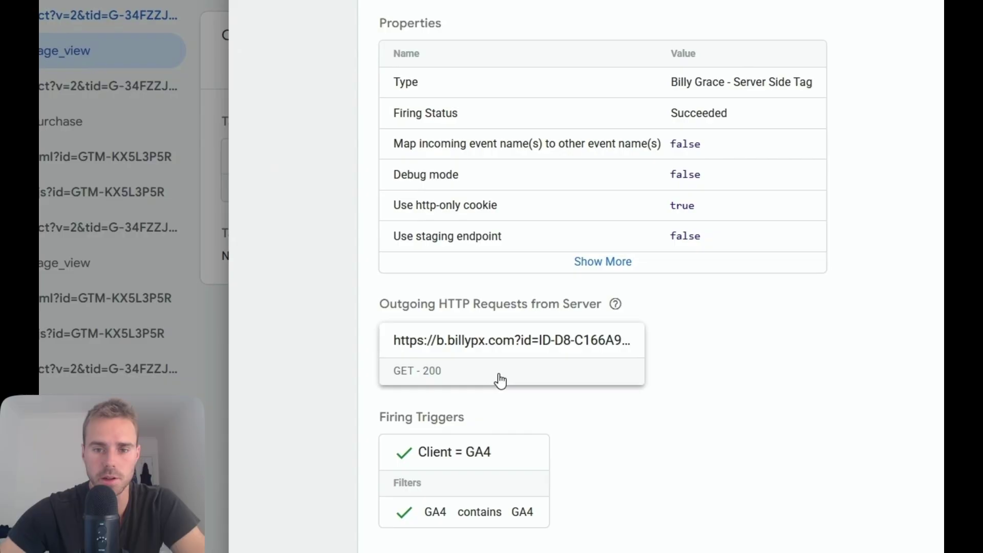
{"action": "left_click", "coordinate": [517, 527]}
{"action": "left_click", "coordinate": [231, 154]}
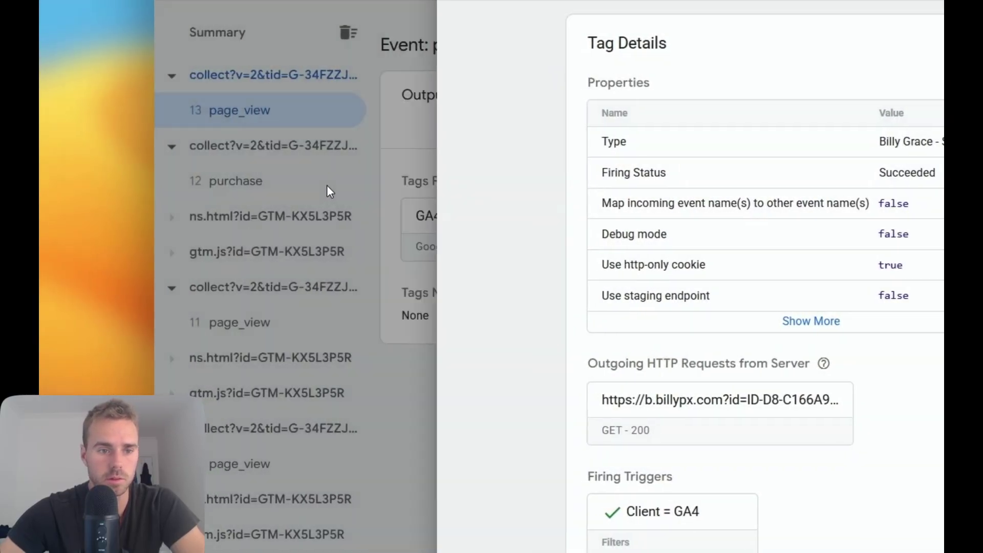
{"action": "left_click", "coordinate": [327, 185]}
Examine the purchase event's BillyGrace | All Events tag and the request URL and response of its outgoing HTTP request.
{"action": "left_click", "coordinate": [253, 183]}
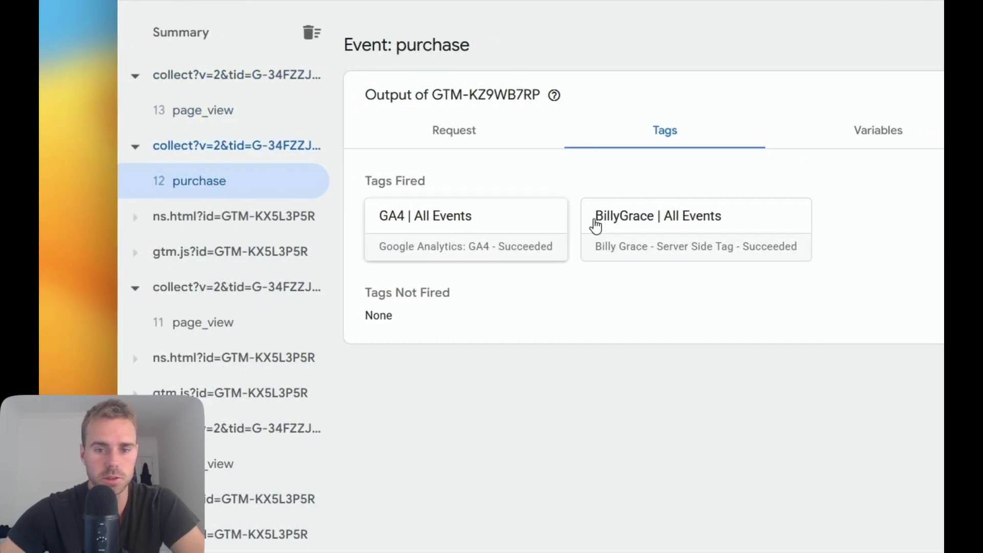
{"action": "left_click", "coordinate": [773, 217]}
{"action": "scroll", "coordinate": [651, 218], "scroll_direction": "down", "scroll_amount": 2}
{"action": "left_click", "coordinate": [564, 351]}
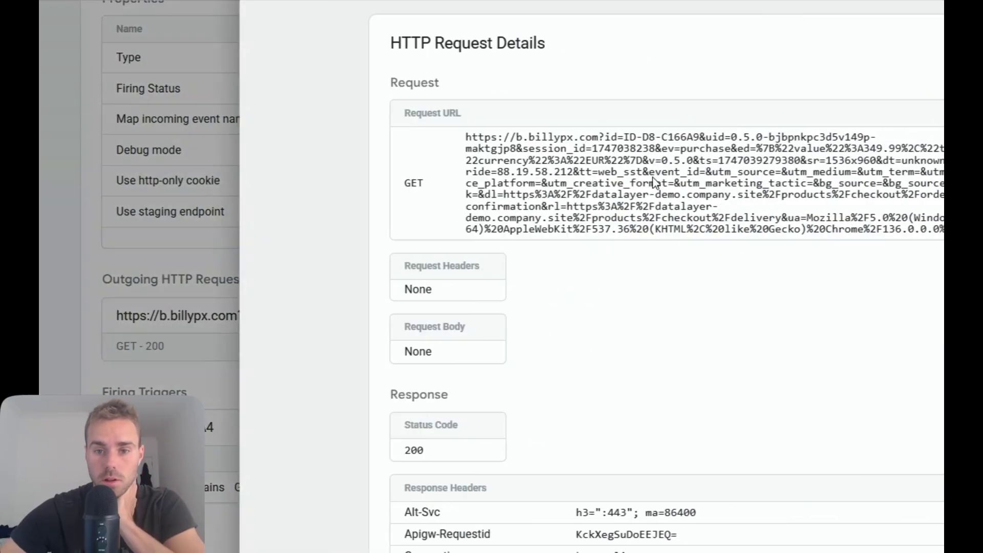
{"action": "scroll", "coordinate": [617, 204], "scroll_direction": "down", "scroll_amount": 2}
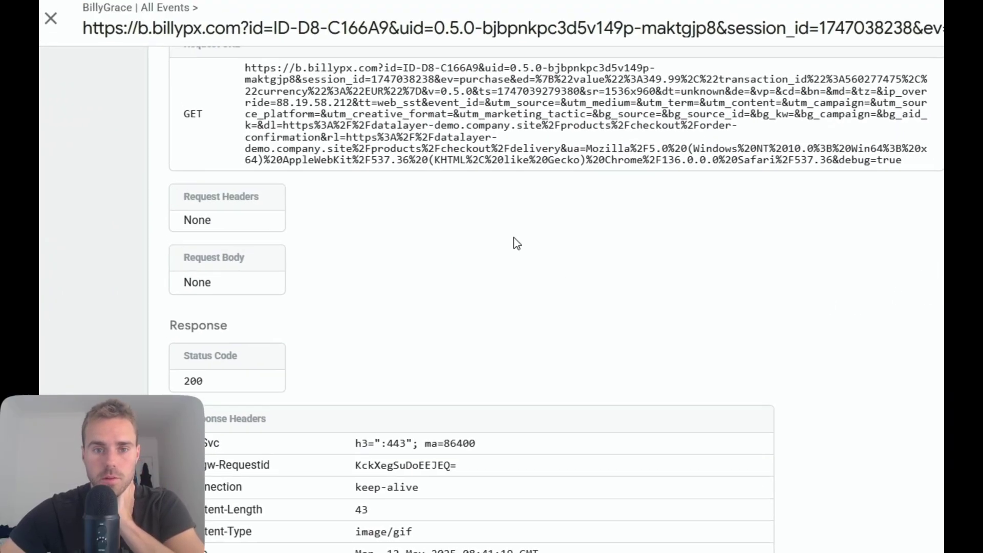
{"action": "scroll", "coordinate": [512, 236], "scroll_direction": "up", "scroll_amount": 2}
{"action": "left_click_drag", "start_coordinate": [238, 147], "coordinate": [666, 266]}
{"action": "left_click", "coordinate": [669, 307]}
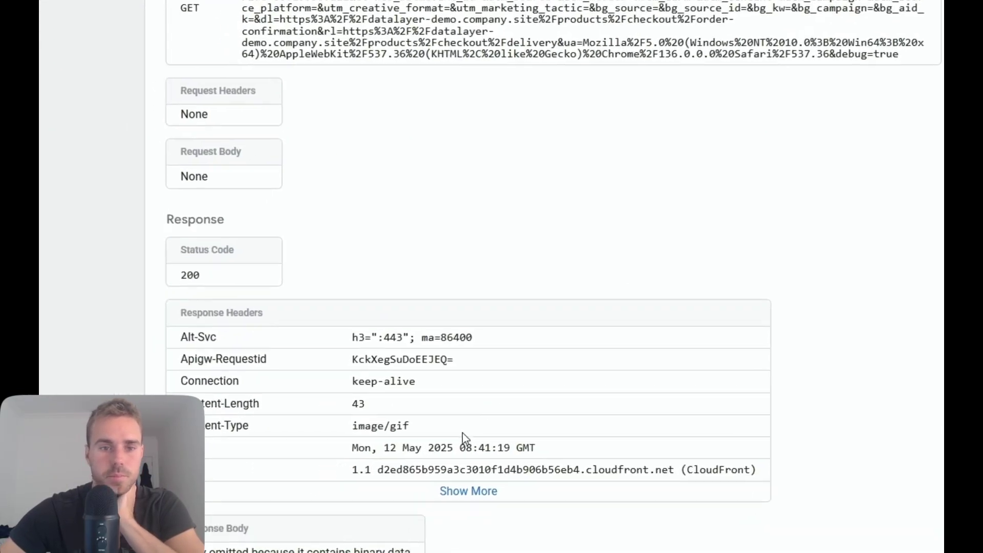
{"action": "left_click", "coordinate": [322, 135]}
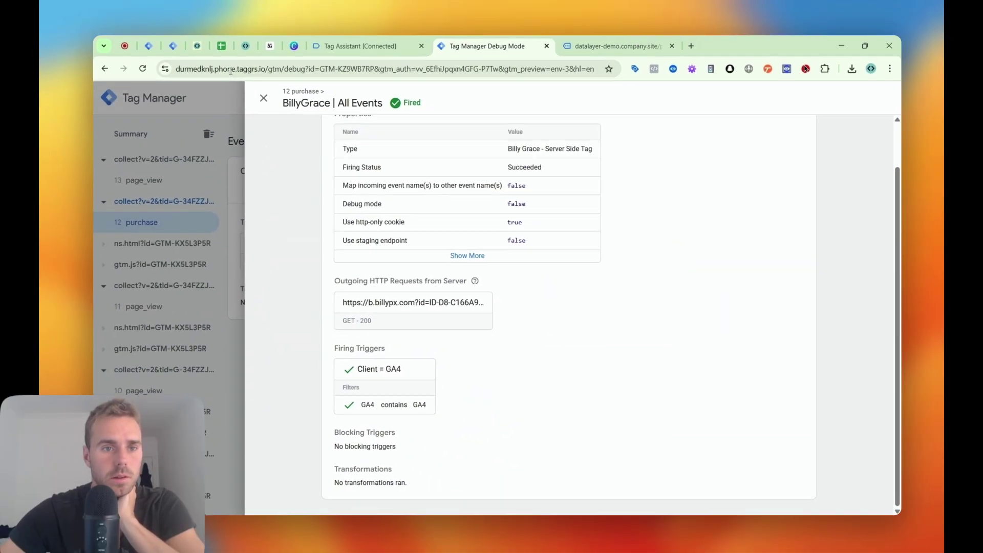
{"action": "left_click", "coordinate": [267, 51]}
{"action": "scroll", "coordinate": [314, 185], "scroll_direction": "down", "scroll_amount": 1}
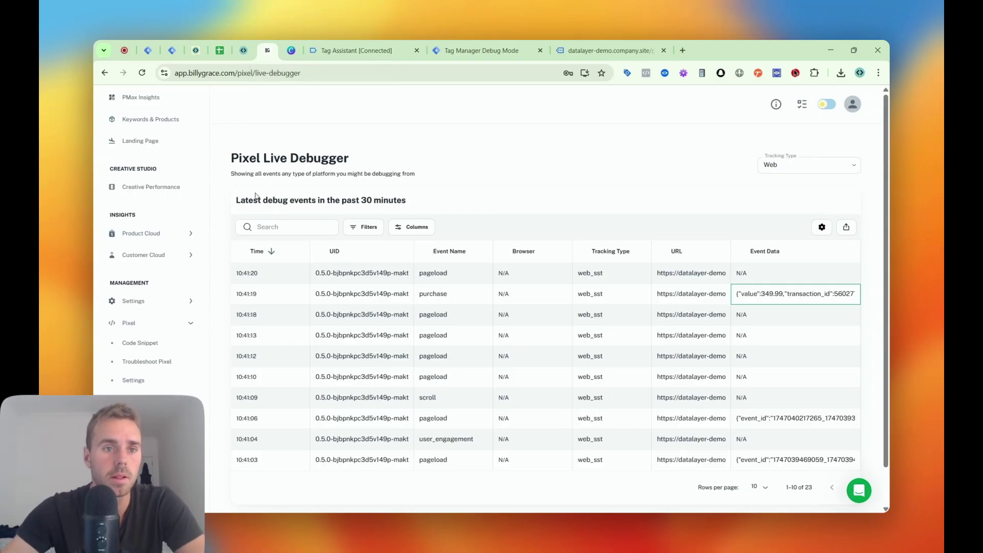
{"action": "left_click", "coordinate": [218, 43]}
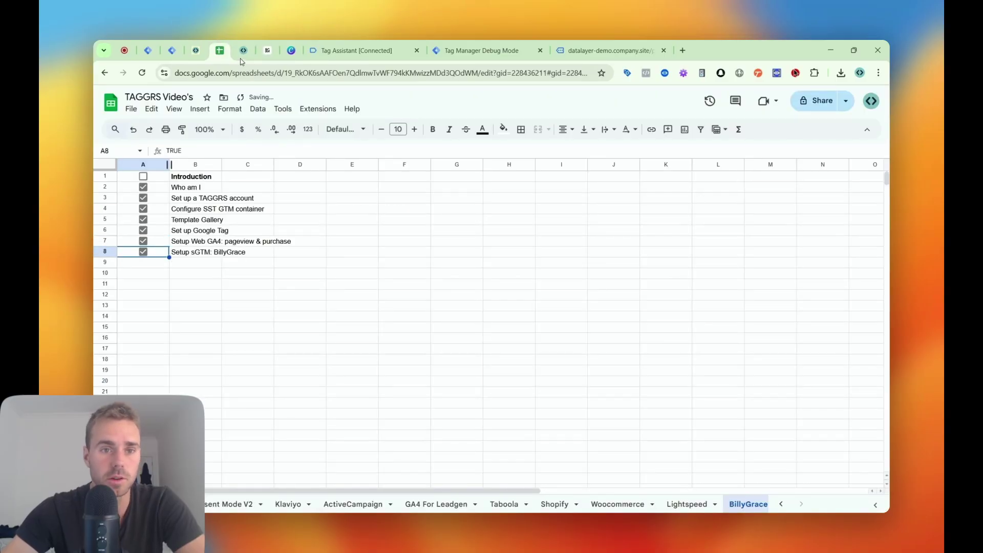
{"action": "left_click", "coordinate": [270, 47]}
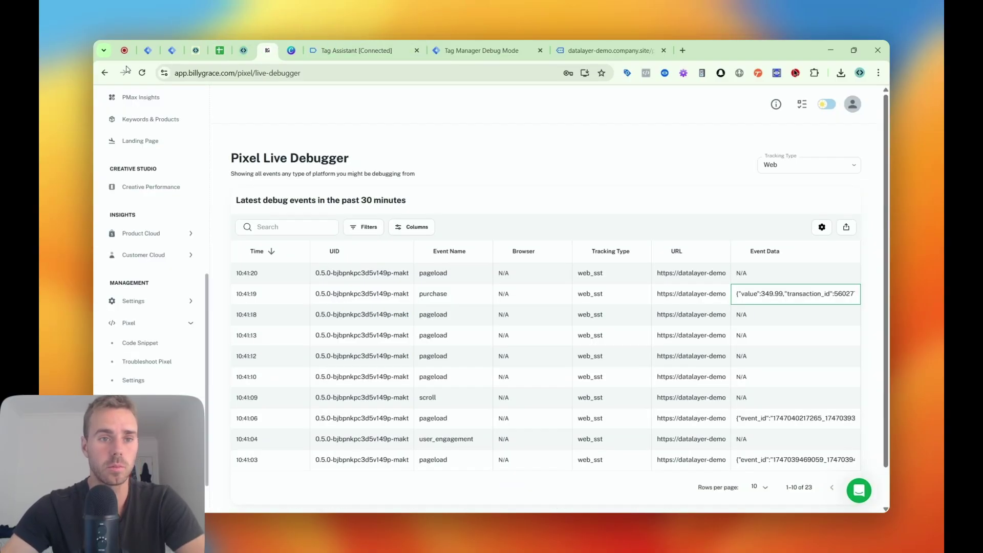
Review the Extra Settings of the BillyGrace | All Events tag in the Tag Manager server container, and close the tag.
{"action": "left_click", "coordinate": [179, 47]}
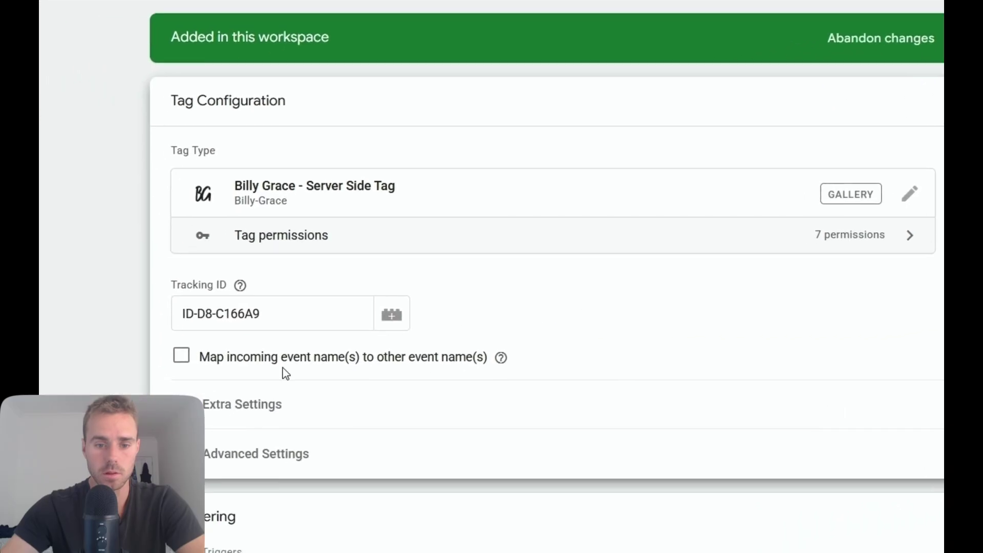
{"action": "left_click", "coordinate": [326, 374]}
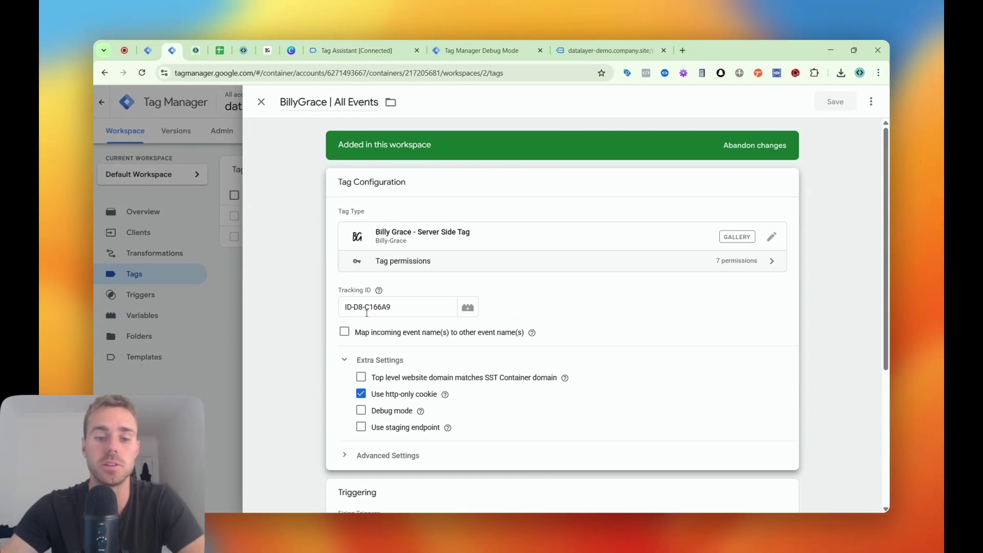
{"action": "left_click", "coordinate": [261, 102]}
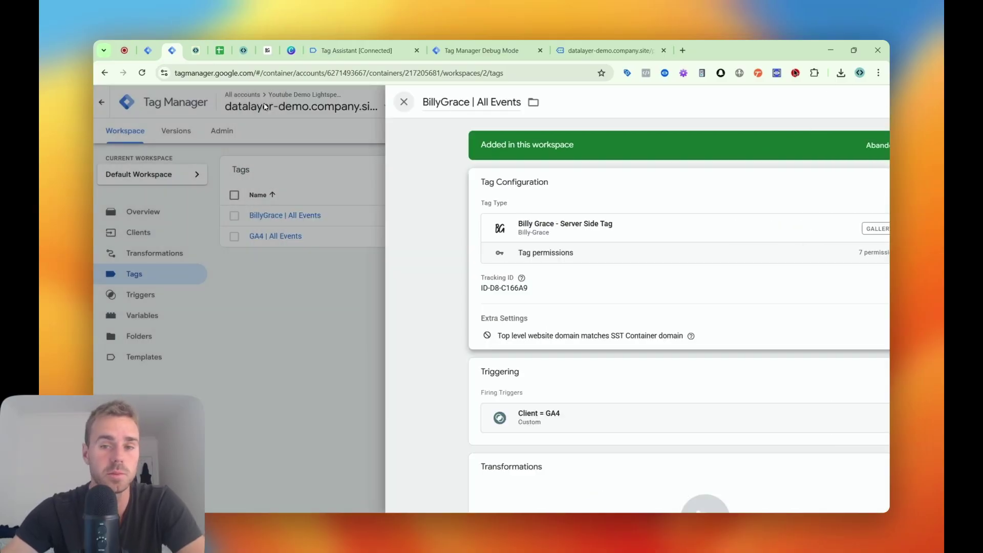